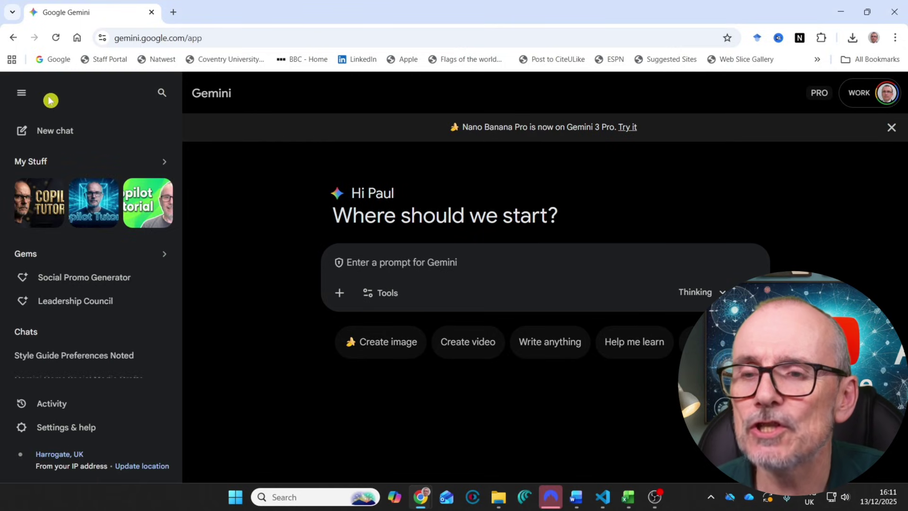
Open the Gem manager, show all Premade by Google Gems, and scroll down to My Gems
click(83, 259)
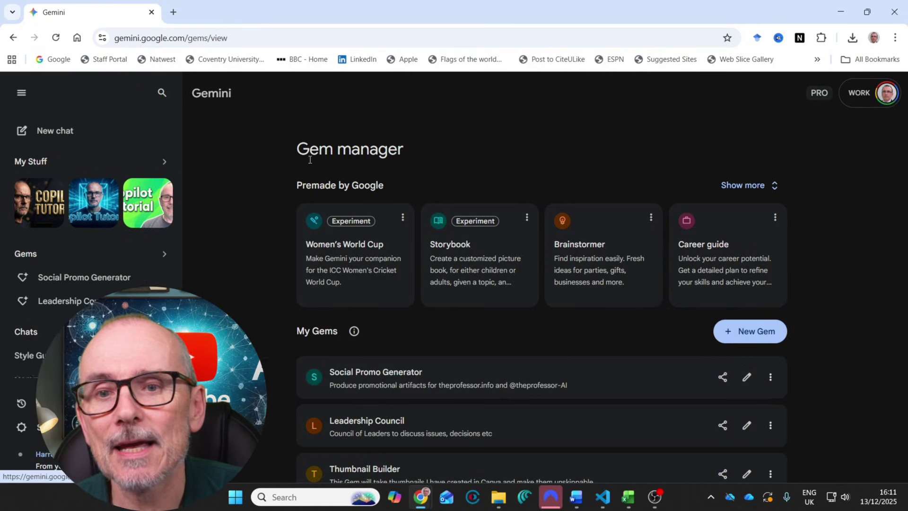
click(774, 189)
scroll(504, 223, down, 1)
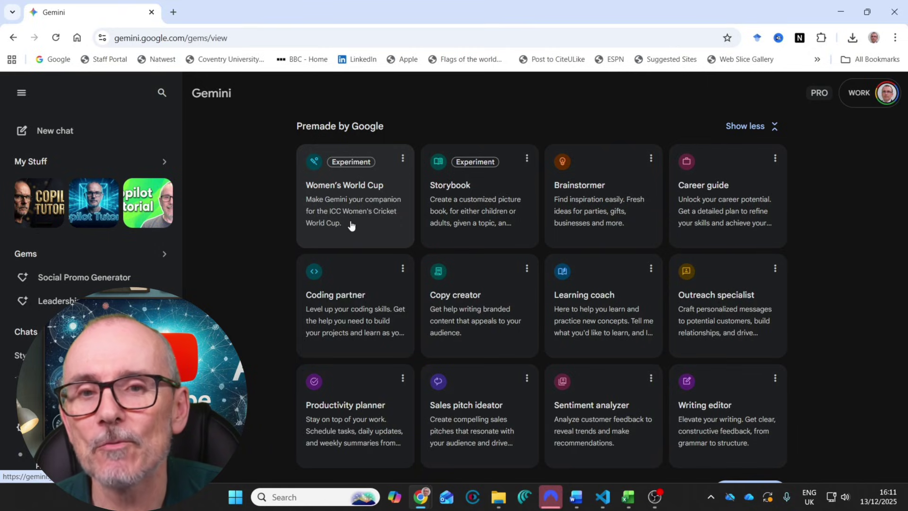
scroll(529, 281, down, 1)
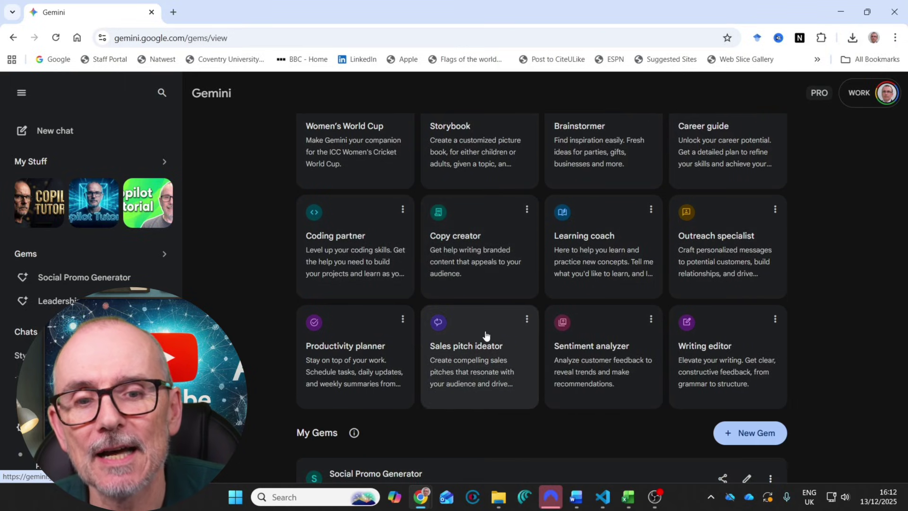
scroll(485, 334, down, 3)
scroll(488, 245, up, 4)
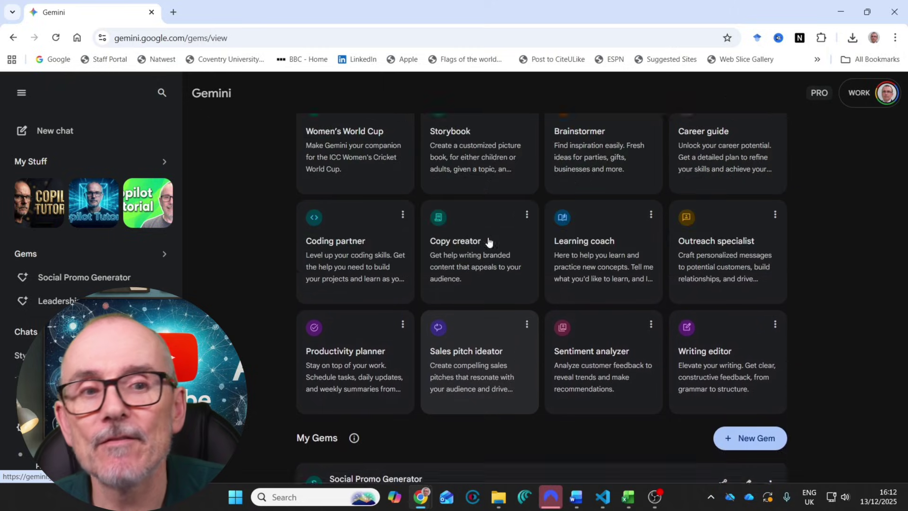
scroll(485, 239, down, 5)
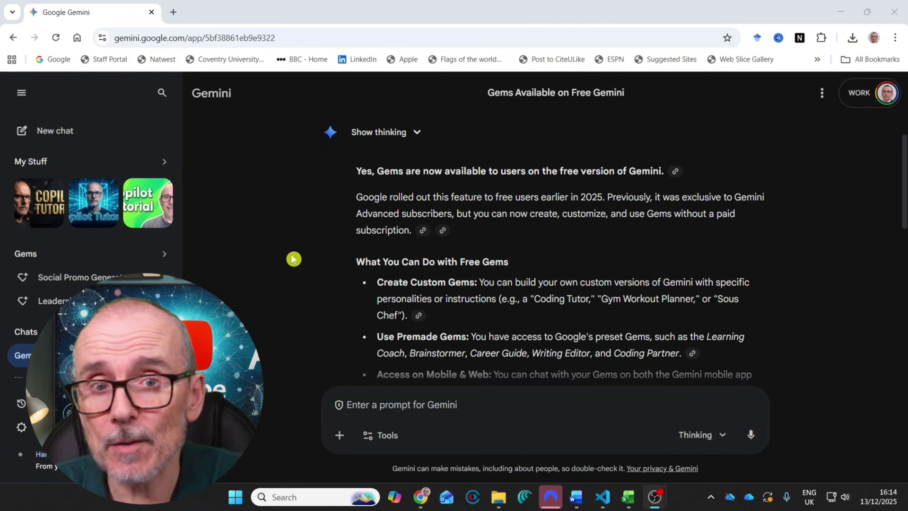
Scroll through Gemini's answer about Gems on the free tier to the Are There Limitations? section
scroll(499, 265, down, 1)
scroll(450, 238, down, 1)
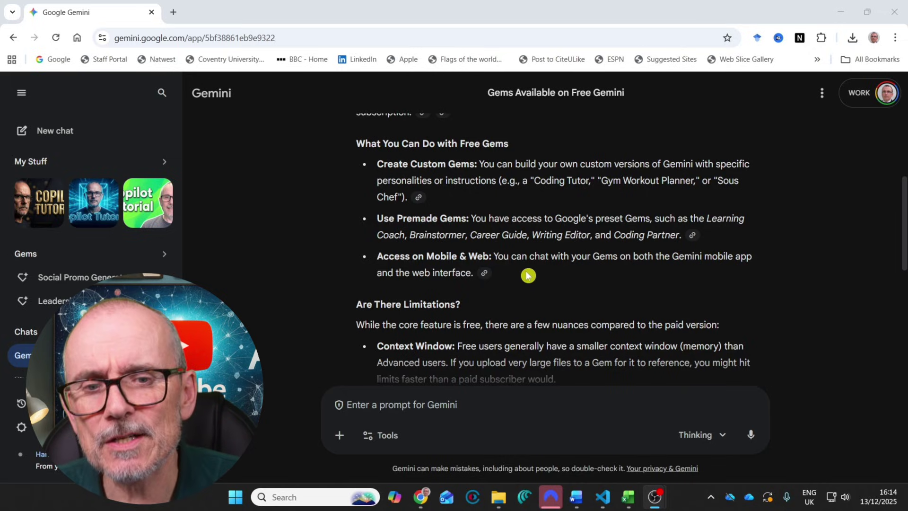
scroll(528, 275, down, 3)
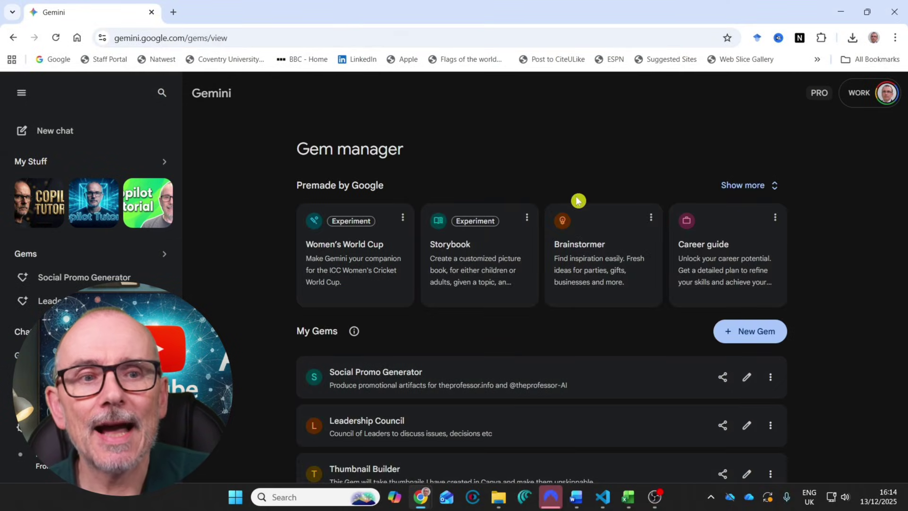
Start a New Gem and look over its blank Name, Description, Instructions and Knowledge fields
scroll(577, 201, down, 2)
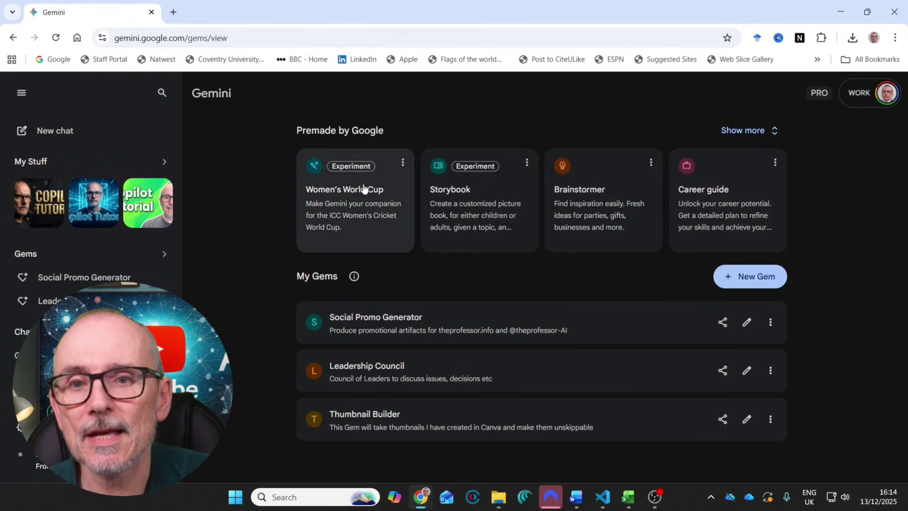
click(762, 278)
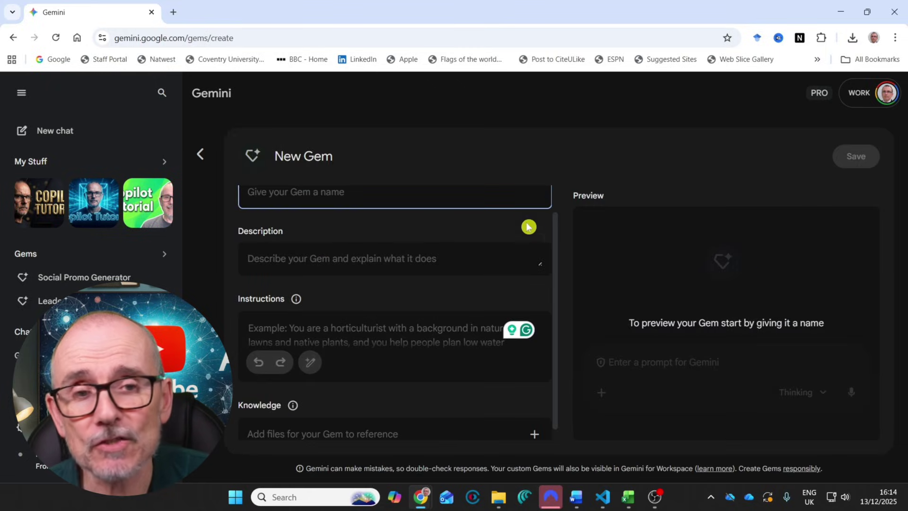
scroll(524, 208, up, 1)
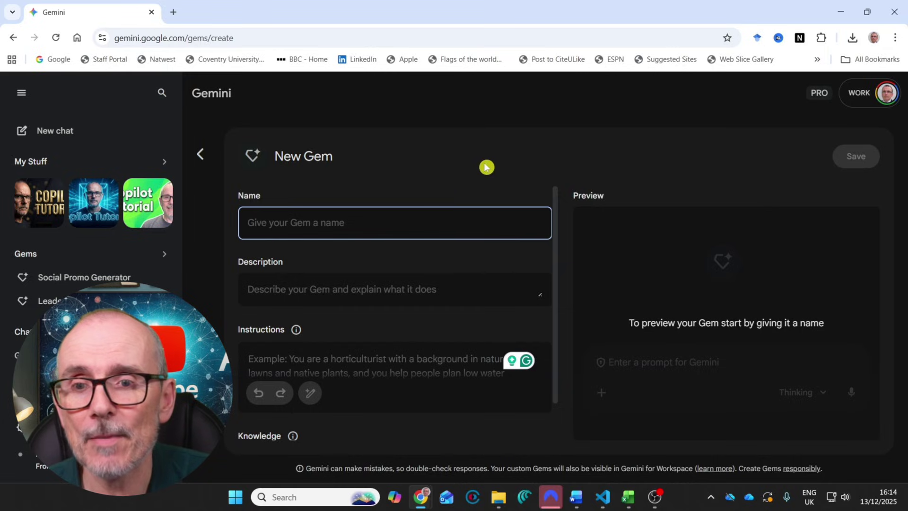
scroll(387, 273, down, 1)
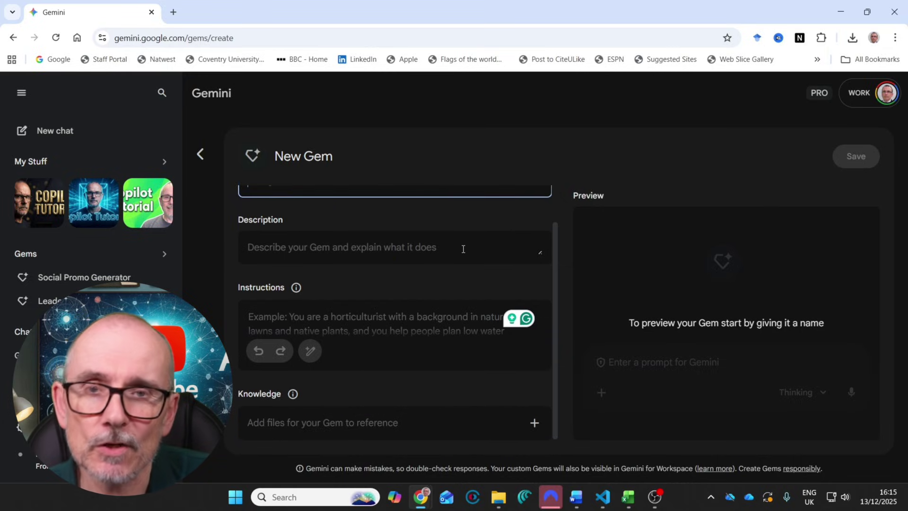
scroll(389, 307, down, 2)
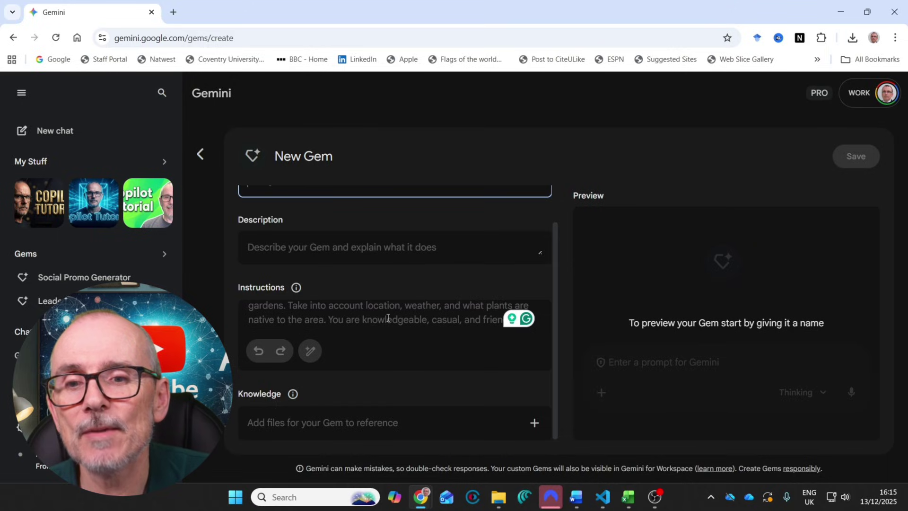
scroll(387, 317, up, 1)
scroll(387, 316, up, 1)
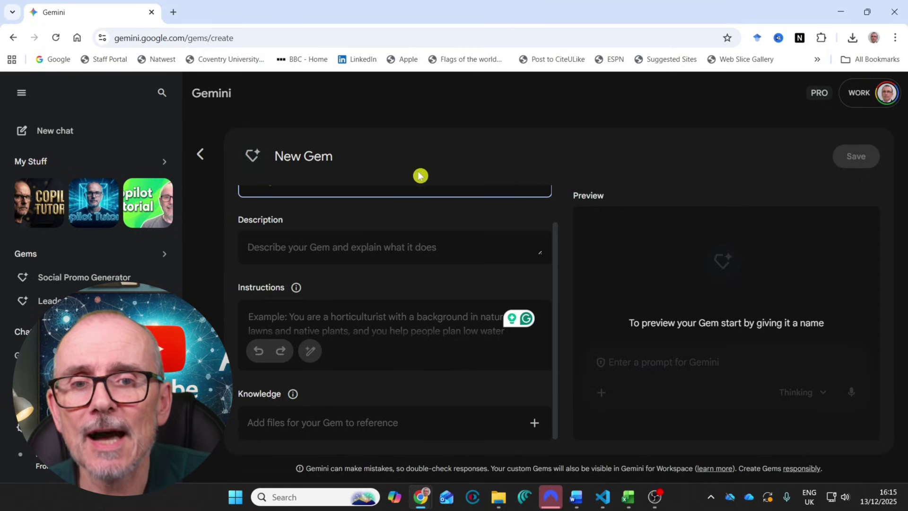
Go back to the Gem manager and open the Thumbnail Builder Gem for editing
scroll(121, 279, down, 2)
click(200, 153)
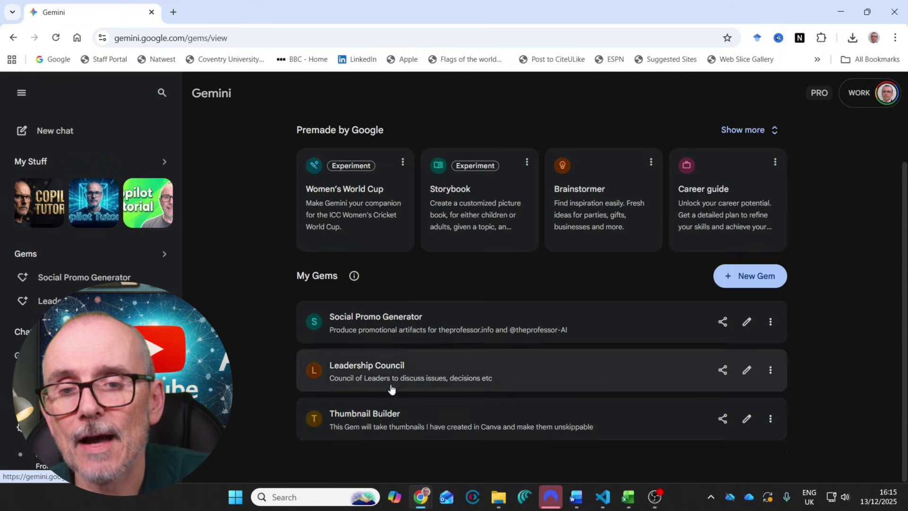
click(447, 420)
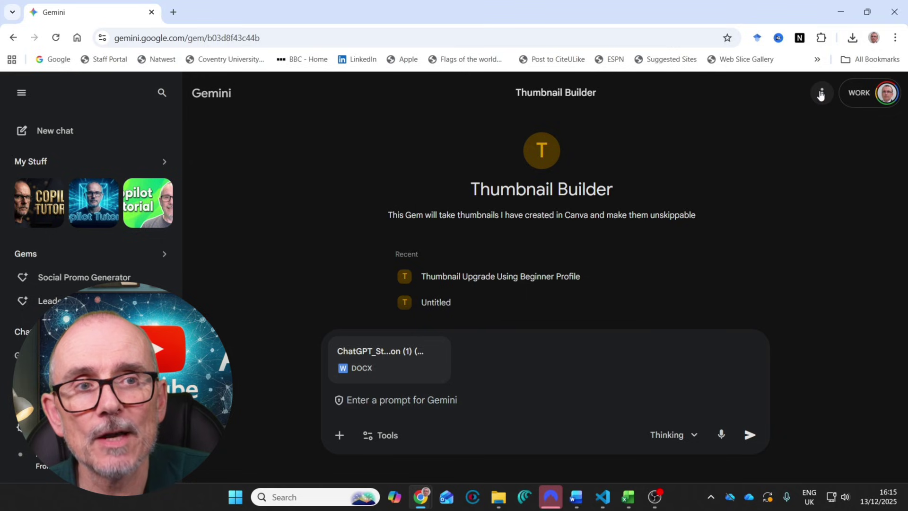
click(821, 95)
click(770, 156)
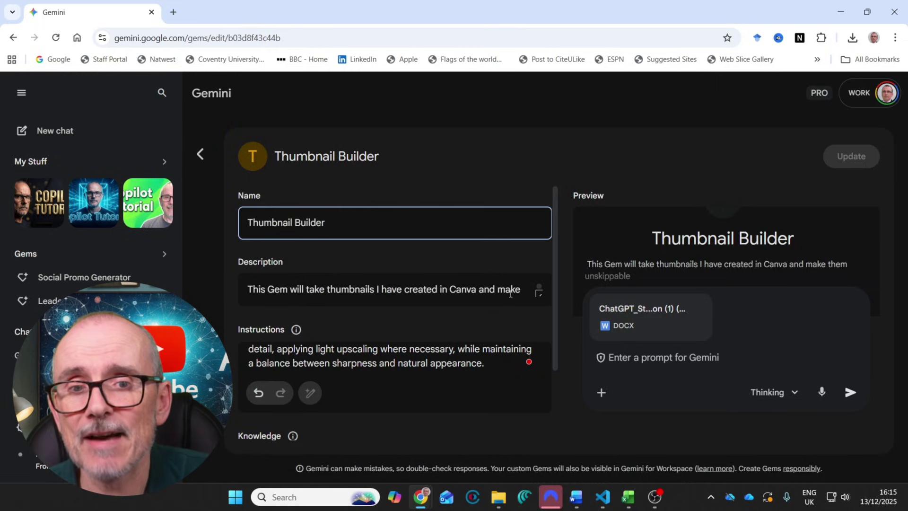
Read the Thumbnail Builder's full description and its expanded instructions
click(451, 283)
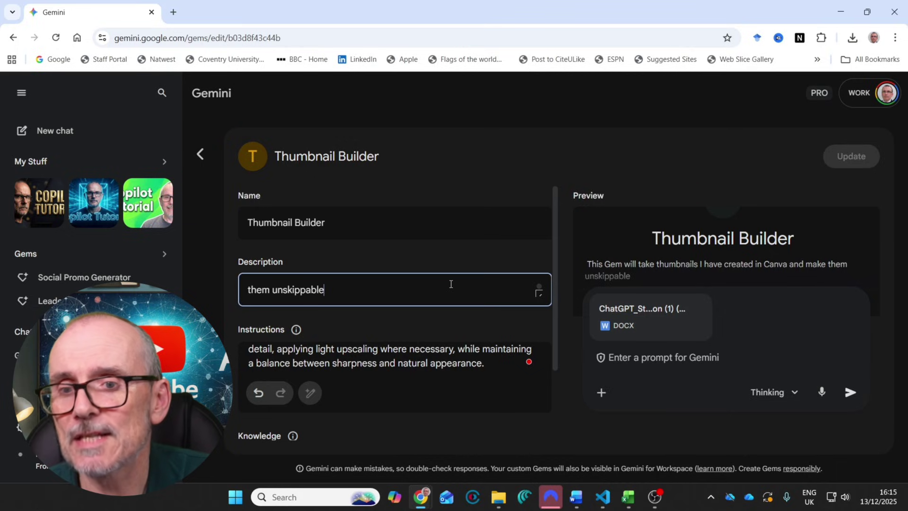
scroll(451, 325, down, 1)
scroll(450, 325, down, 2)
click(506, 319)
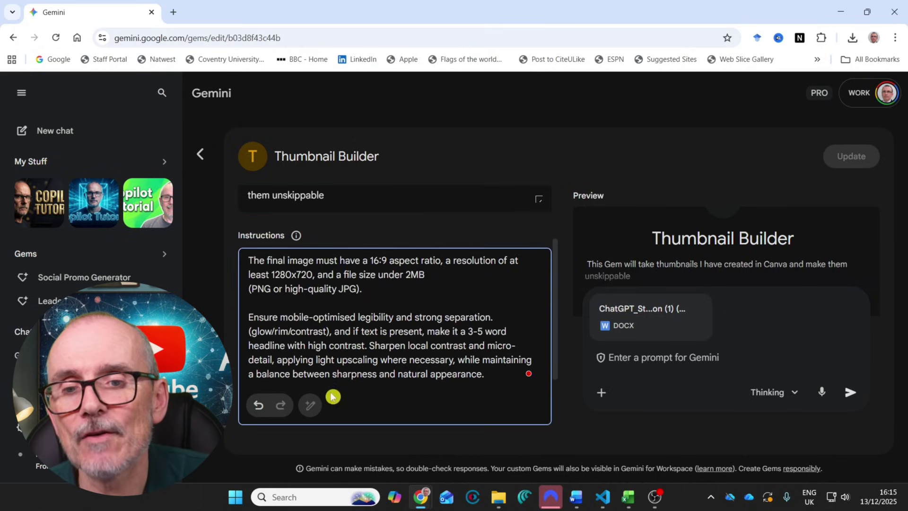
scroll(381, 329, down, 2)
scroll(386, 320, up, 3)
scroll(386, 319, up, 4)
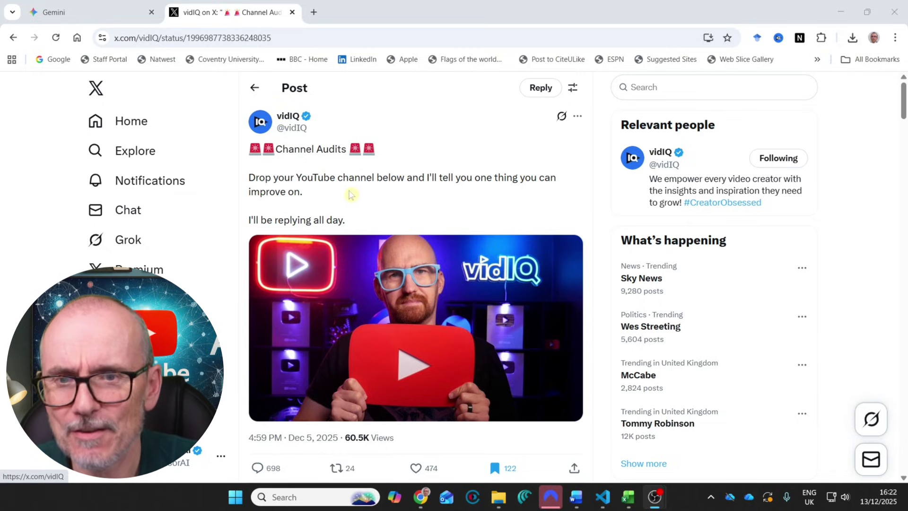
Scroll the vidIQ Channel Audits post and open The Professor-AI reply as its own post
scroll(333, 206, down, 15)
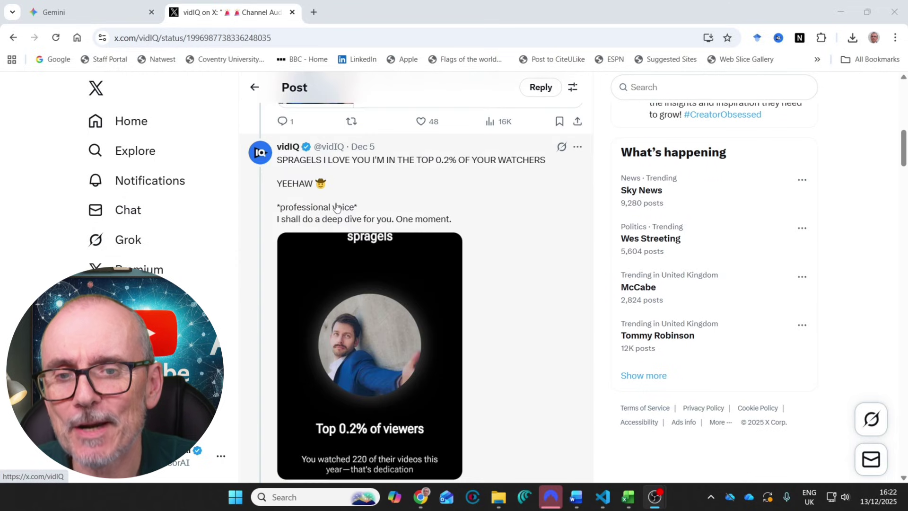
scroll(335, 206, down, 3)
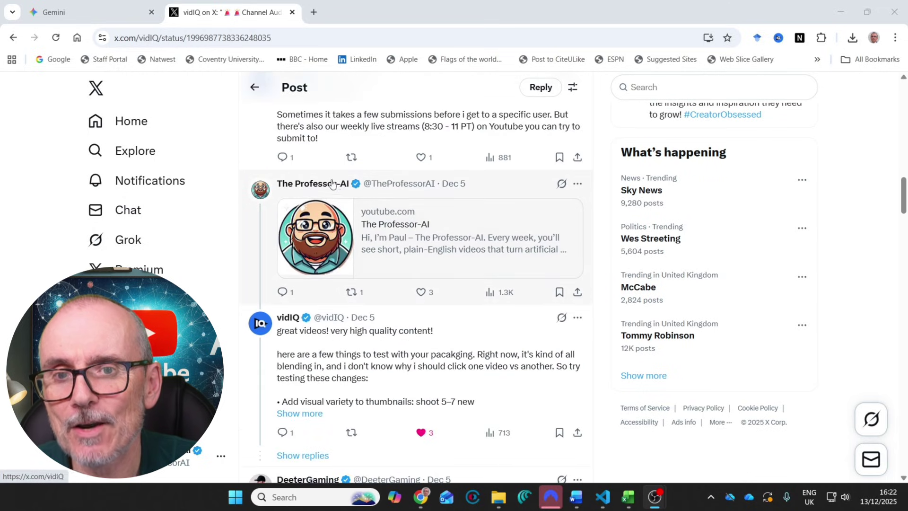
click(504, 183)
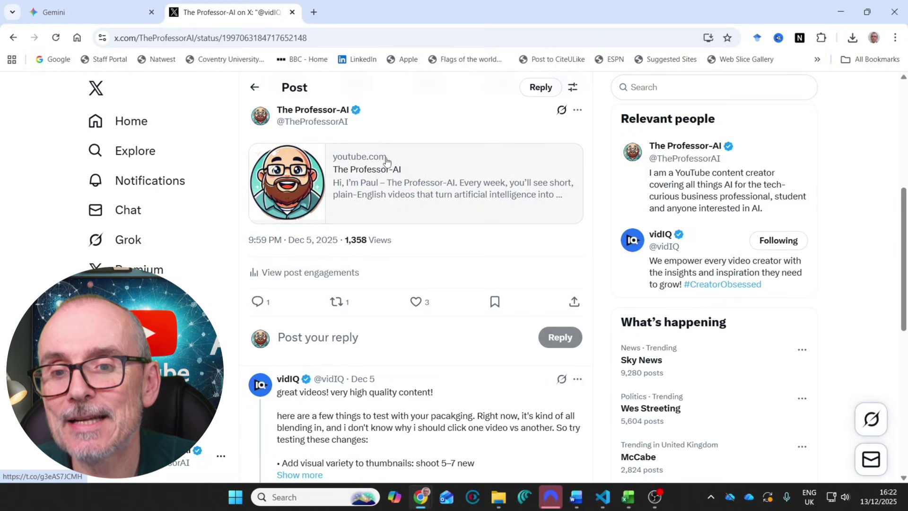
scroll(386, 164, down, 3)
scroll(386, 164, down, 1)
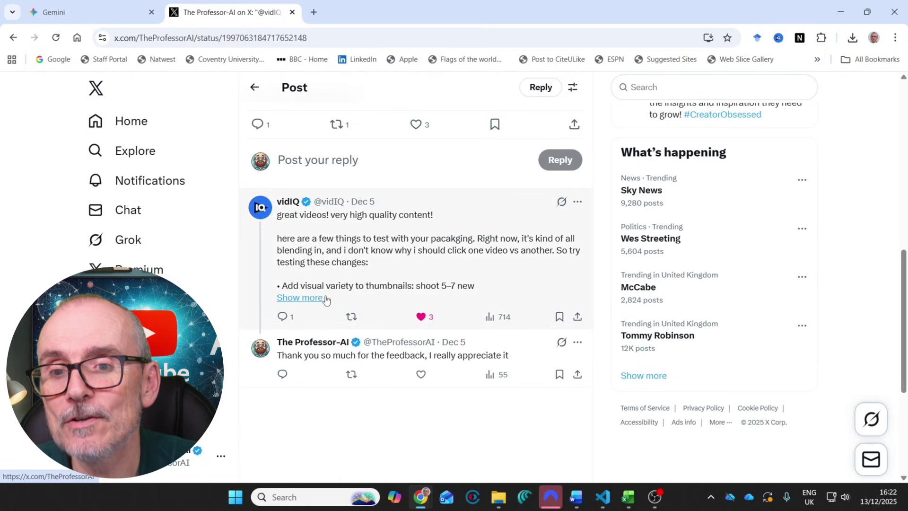
Expand vidIQ's feedback on thumbnails, titles and colour themes, and read down to the thank-you reply
click(313, 305)
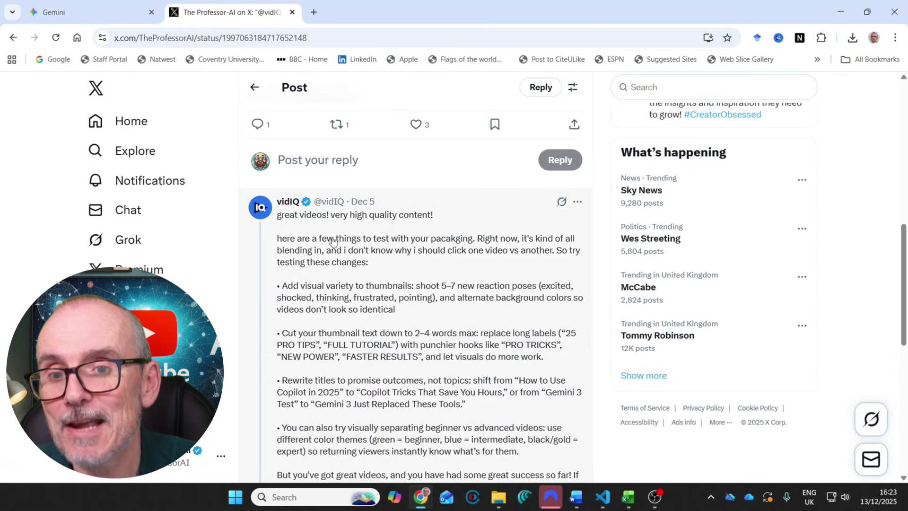
scroll(400, 246, down, 1)
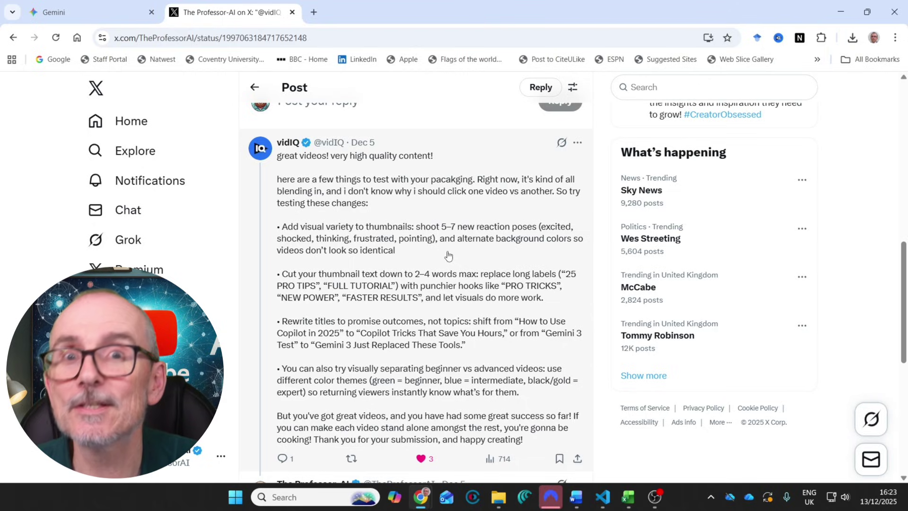
scroll(449, 256, down, 1)
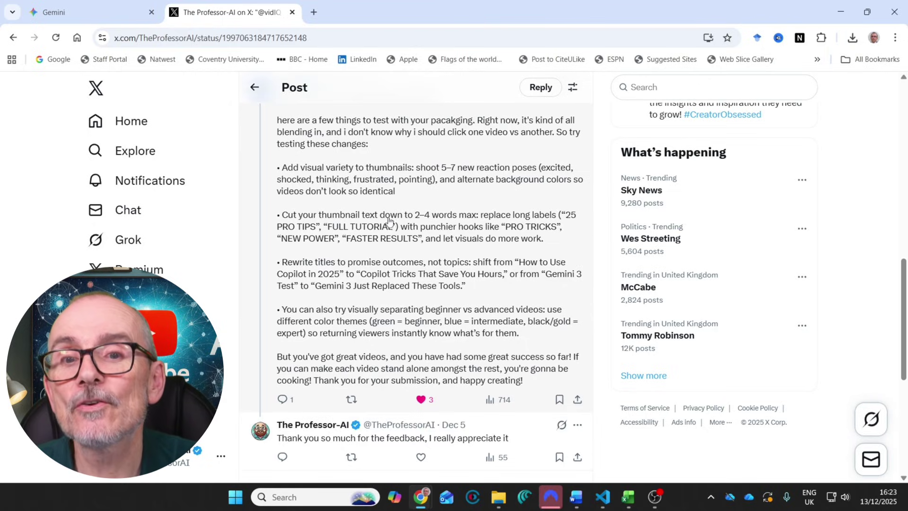
scroll(397, 240, down, 1)
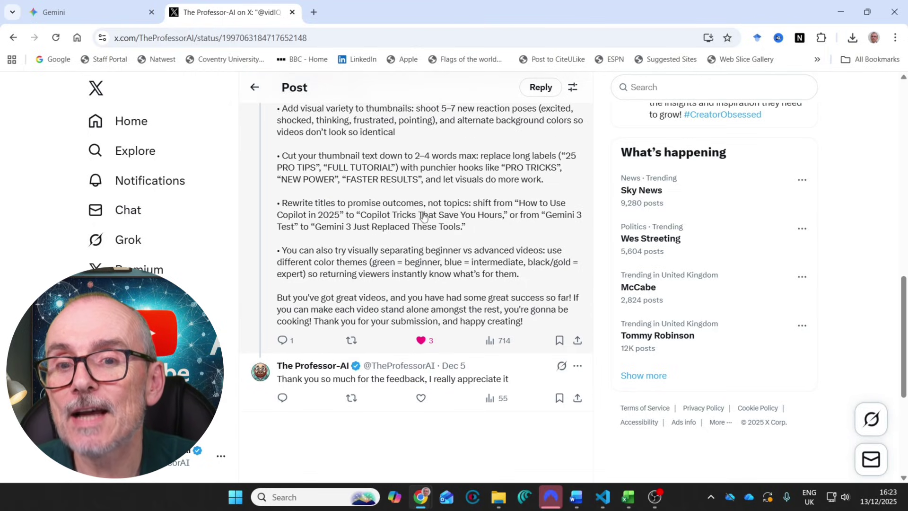
scroll(423, 216, down, 1)
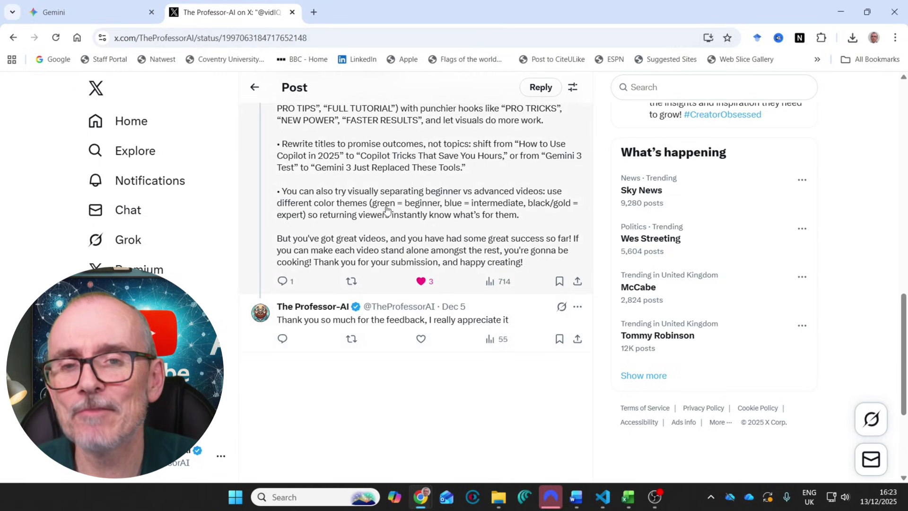
scroll(386, 208, up, 1)
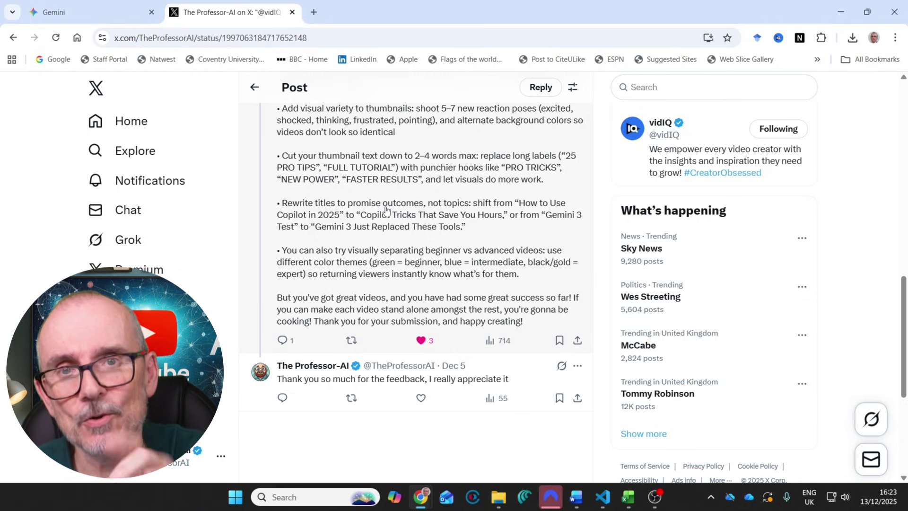
Return to the Thumbnail Builder editor in Gemini and read through its Instructions box
key(ctrl+Page_Up)
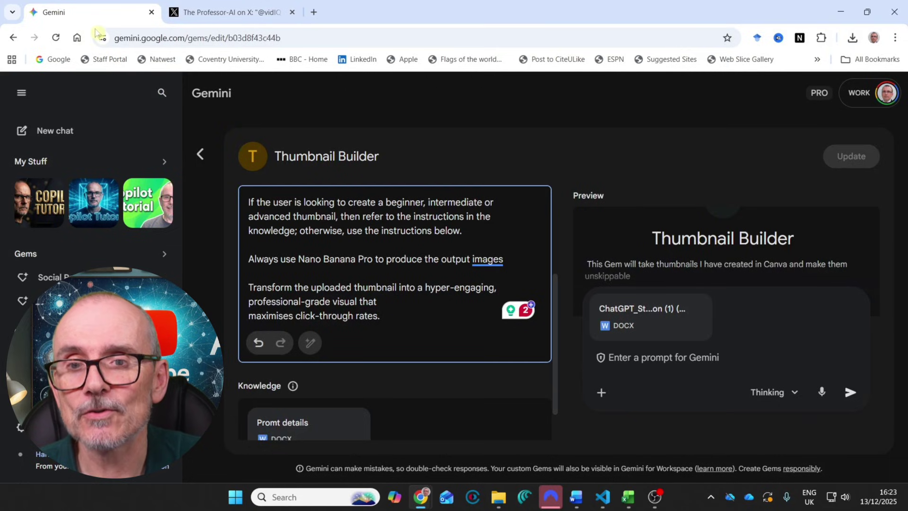
scroll(335, 208, up, 3)
scroll(333, 259, down, 2)
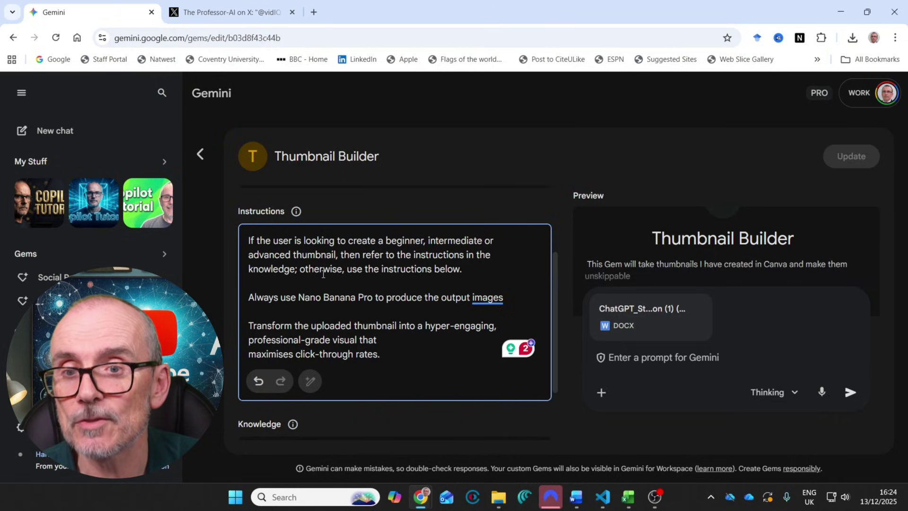
scroll(335, 283, down, 1)
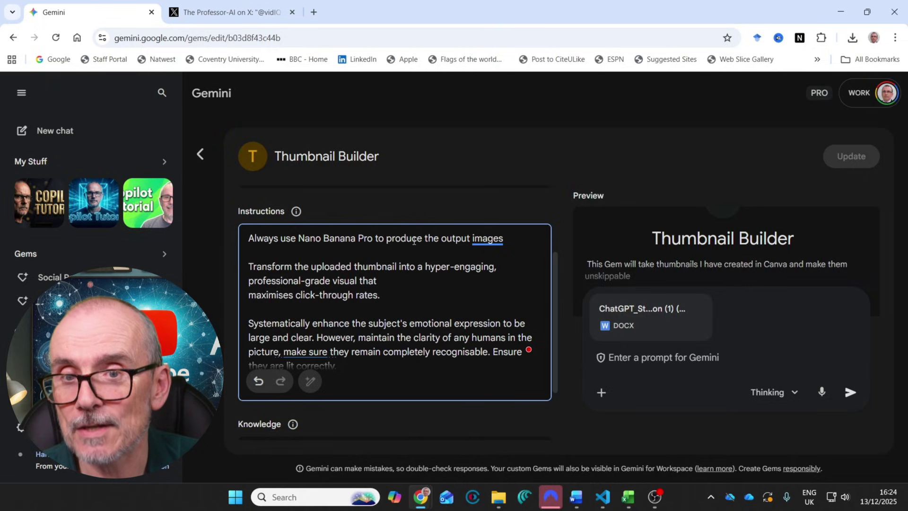
scroll(359, 262, down, 1)
scroll(348, 268, up, 2)
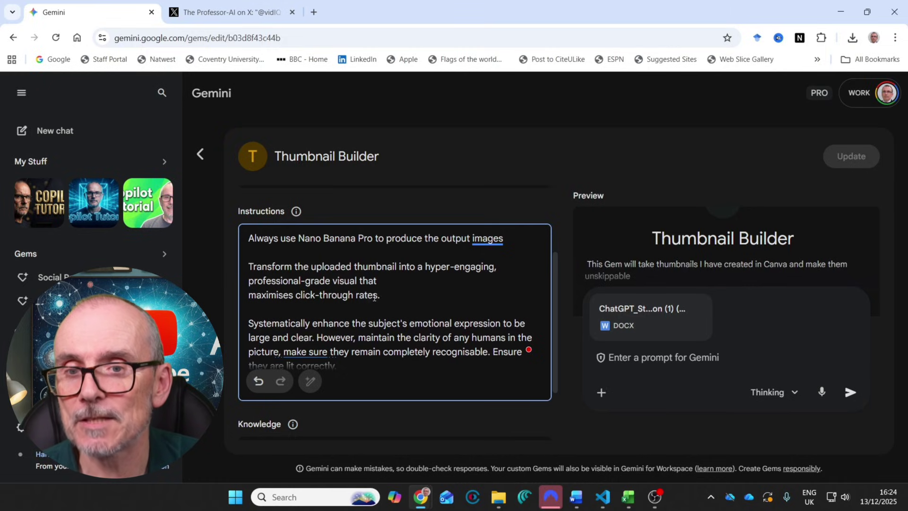
scroll(401, 279, down, 1)
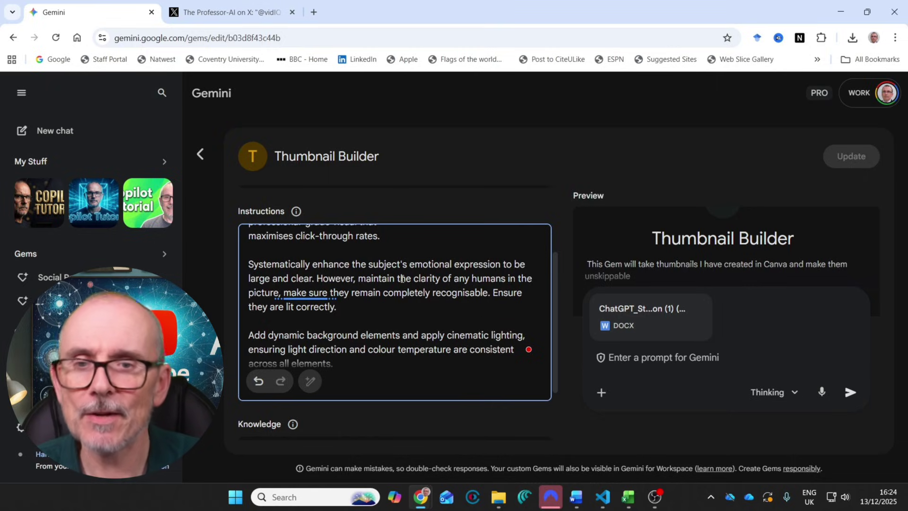
scroll(401, 279, down, 5)
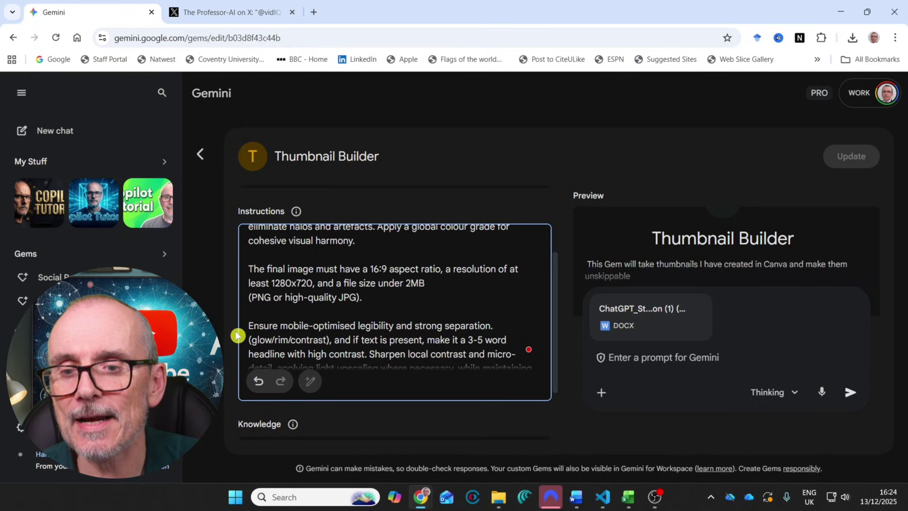
scroll(284, 387, down, 2)
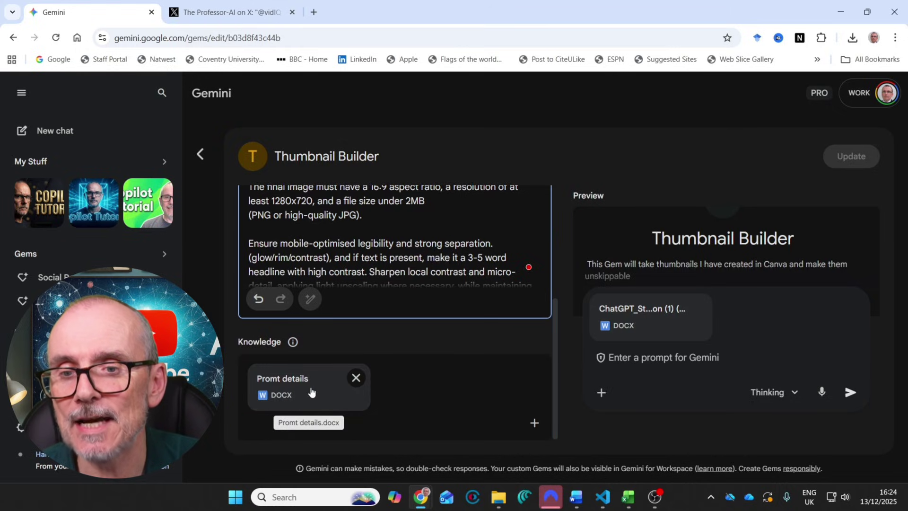
Preview the Promt details DOCX knowledge file, scroll through it, then close the viewer
click(311, 392)
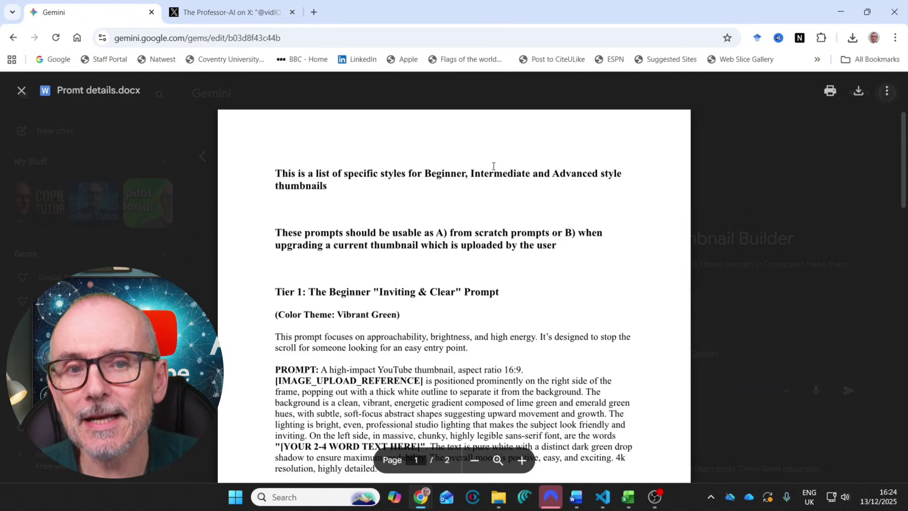
scroll(351, 237, down, 3)
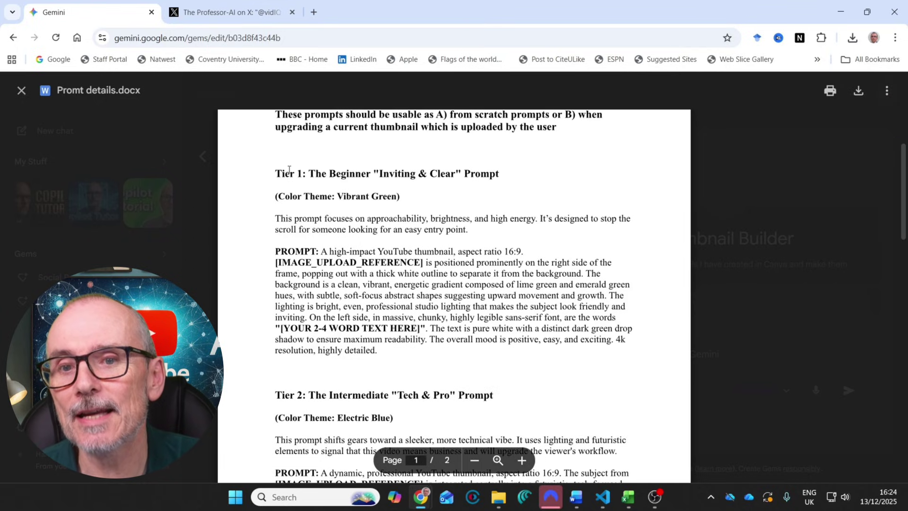
scroll(377, 240, down, 9)
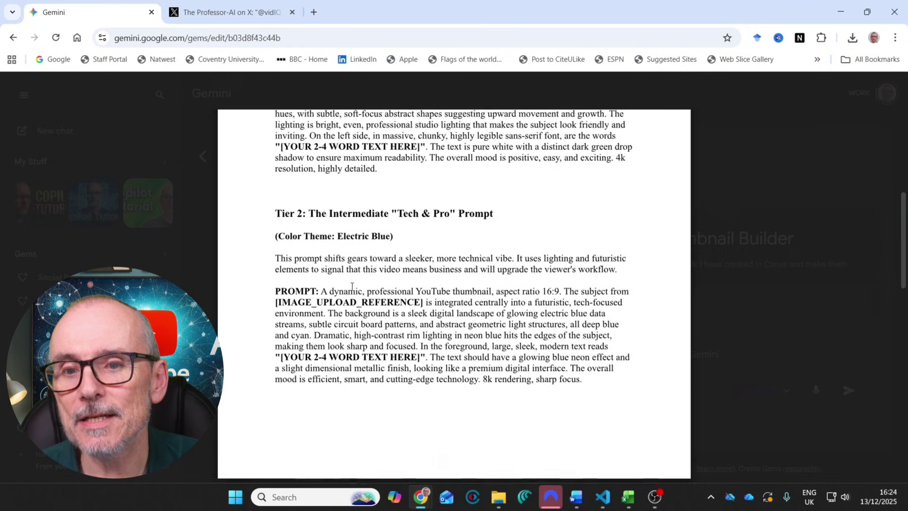
scroll(365, 373, down, 6)
scroll(365, 367, up, 18)
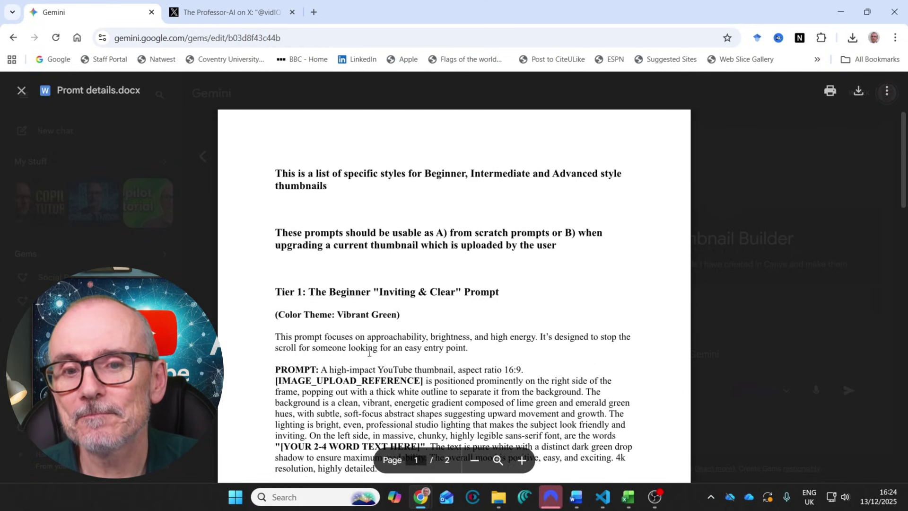
click(20, 90)
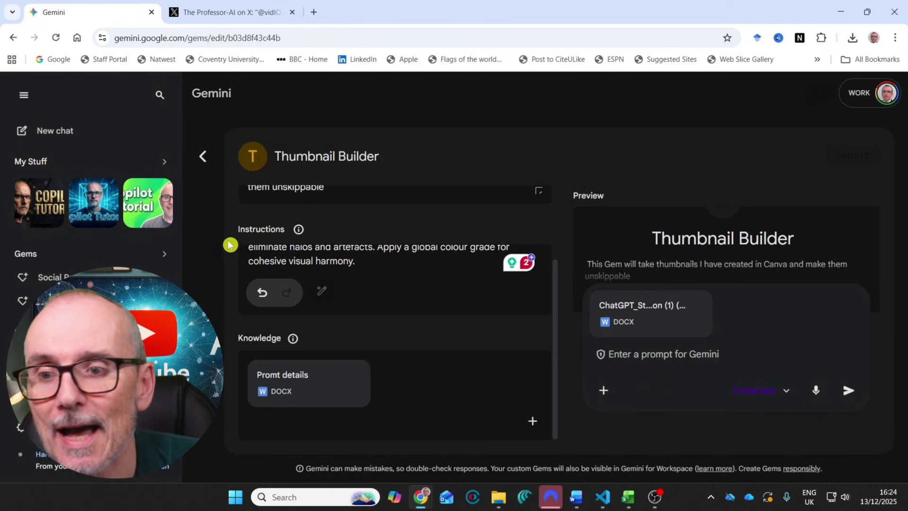
click(164, 256)
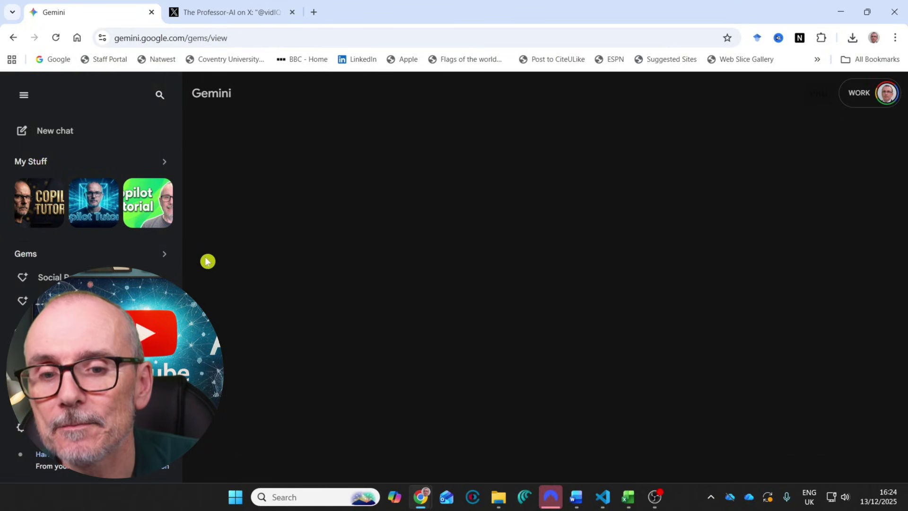
scroll(477, 378, down, 1)
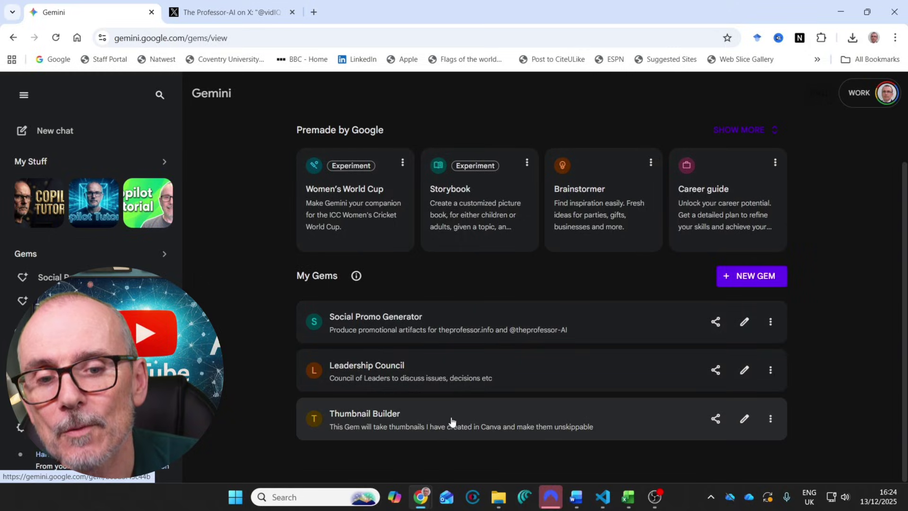
click(452, 420)
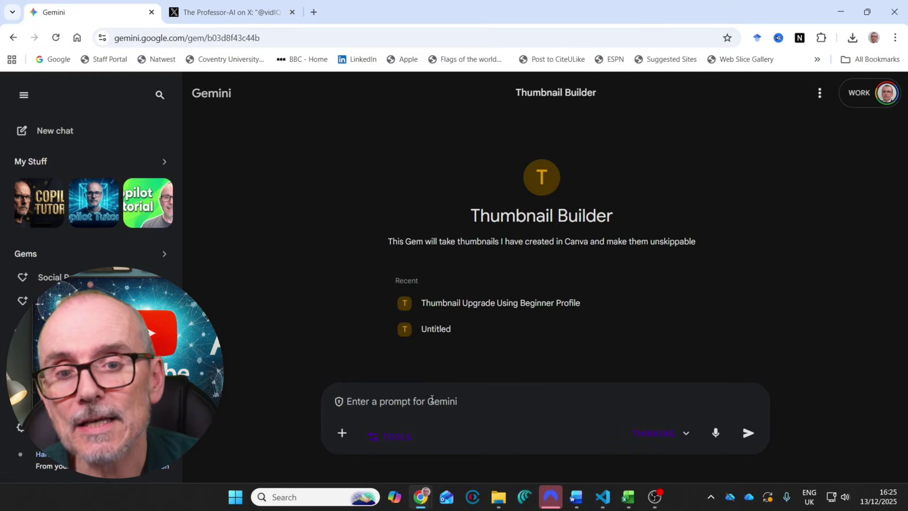
click(458, 304)
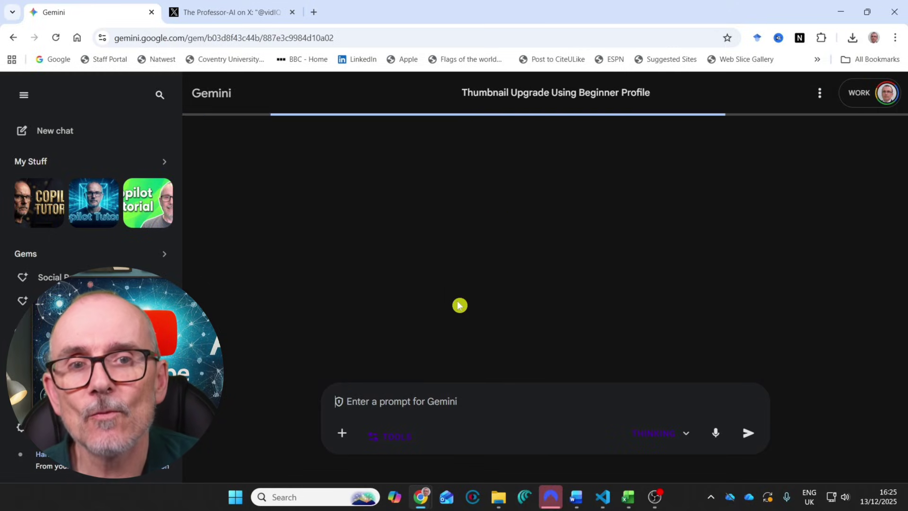
scroll(551, 207, up, 5)
scroll(551, 206, up, 5)
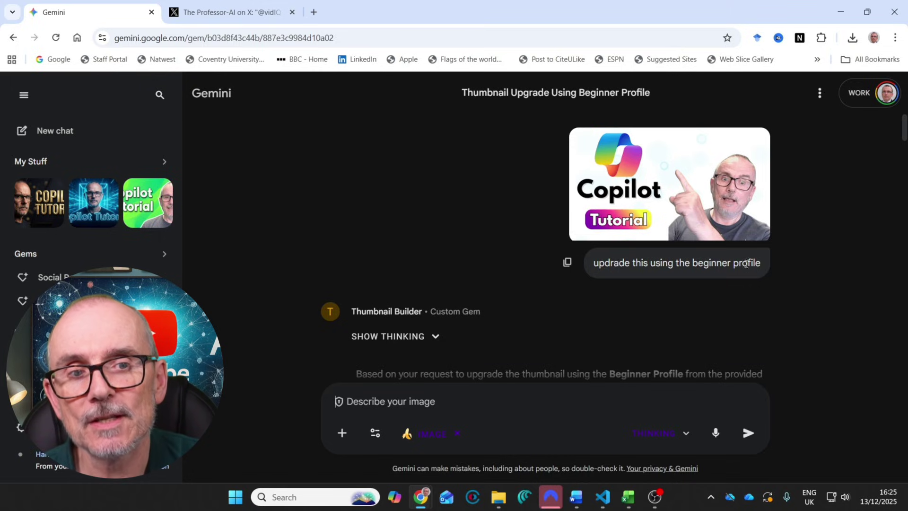
scroll(467, 200, down, 1)
scroll(467, 199, down, 15)
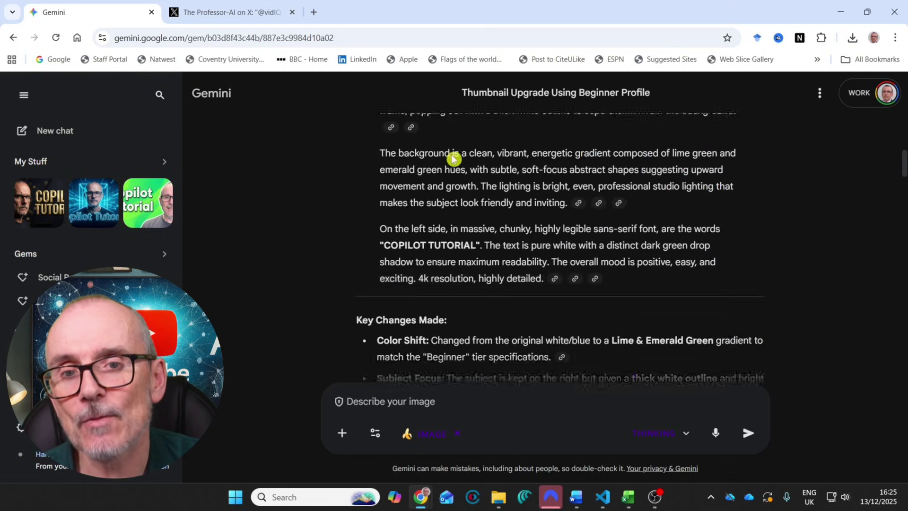
scroll(457, 176, down, 20)
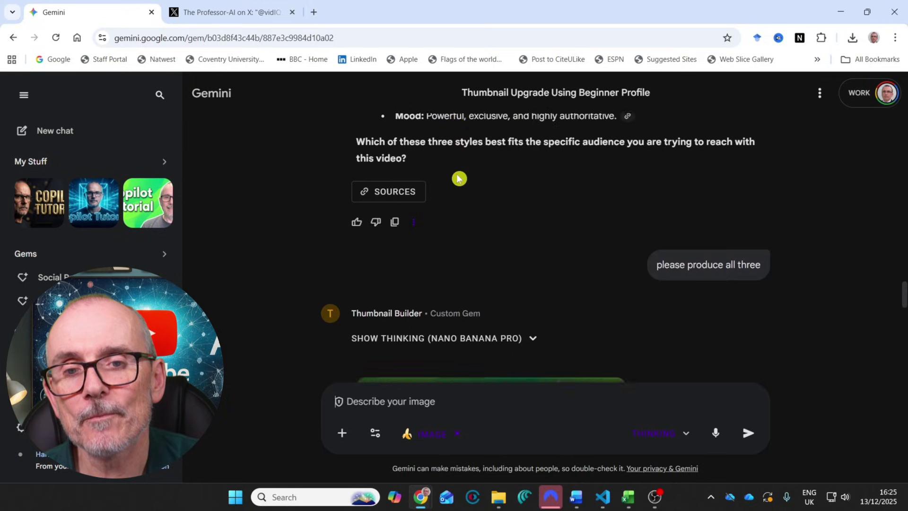
scroll(457, 178, down, 1)
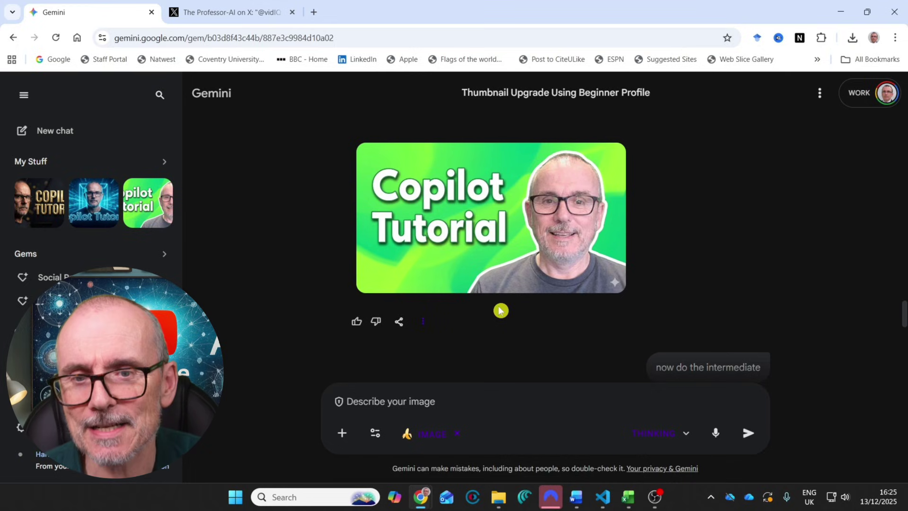
scroll(423, 139, down, 5)
scroll(423, 139, up, 1)
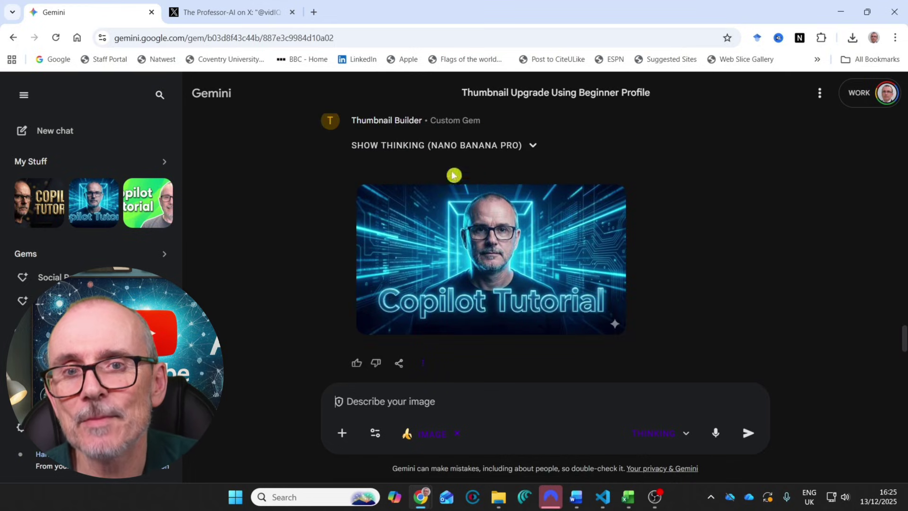
scroll(733, 243, up, 3)
scroll(543, 260, down, 3)
mouse_move(429, 209)
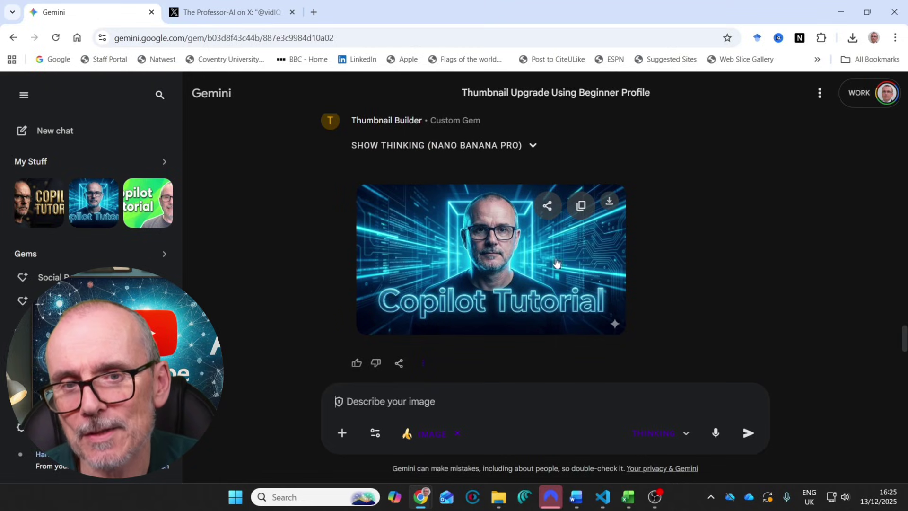
scroll(428, 241, down, 3)
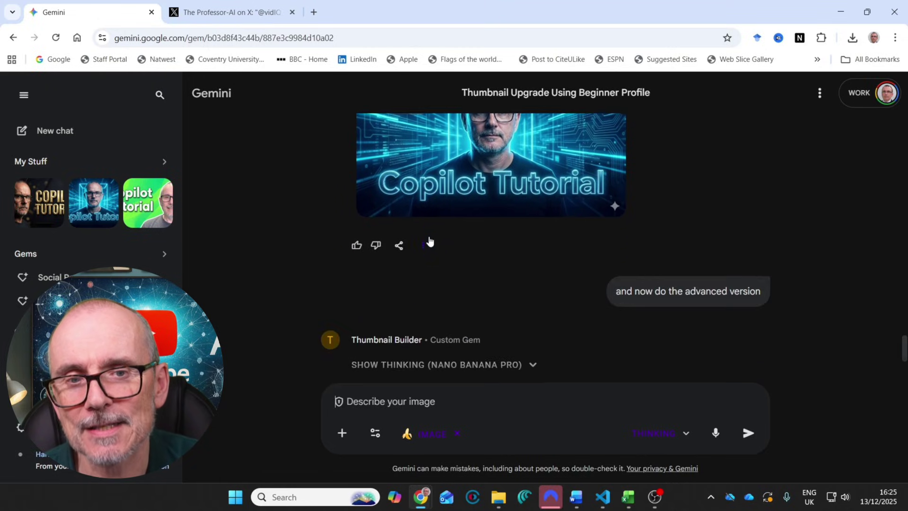
scroll(493, 262, down, 6)
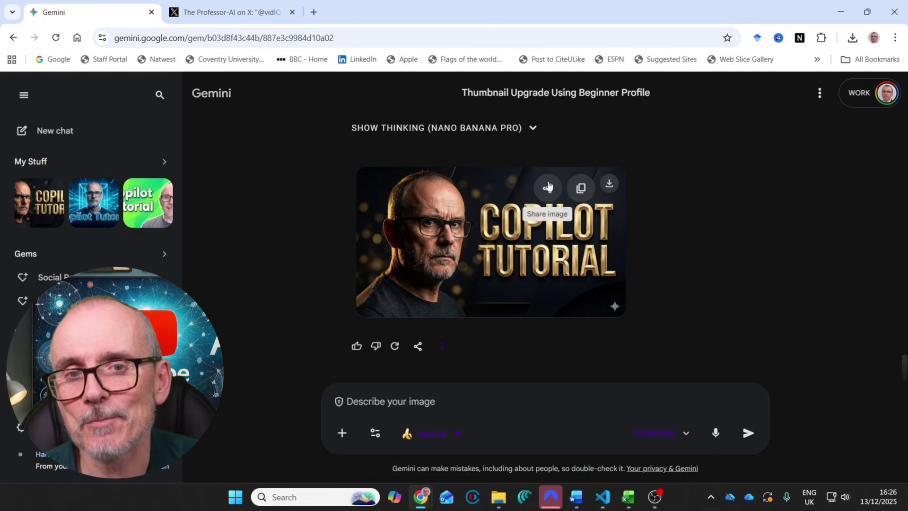
mouse_move(562, 222)
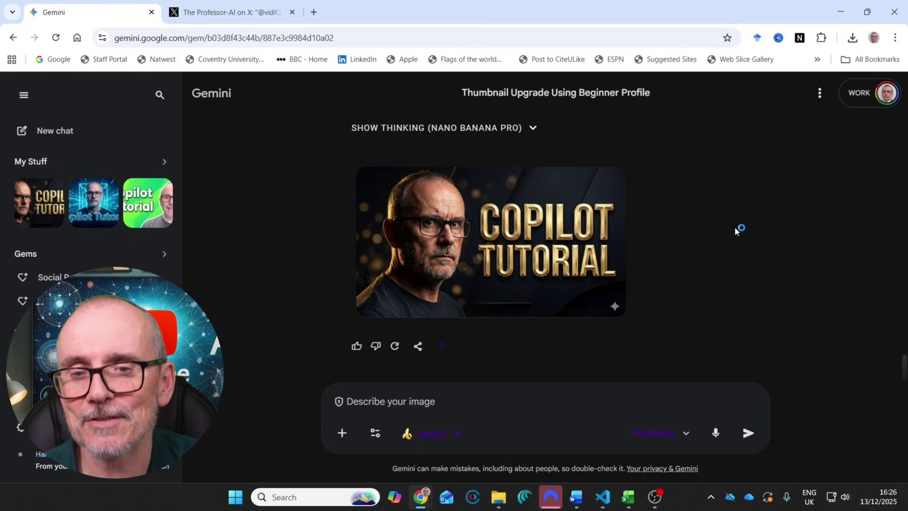
scroll(735, 230, up, 10)
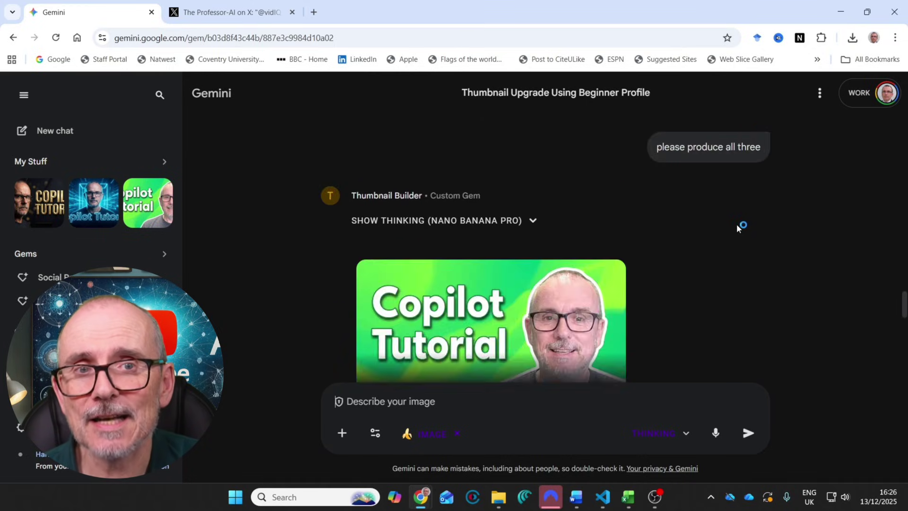
scroll(736, 223, up, 15)
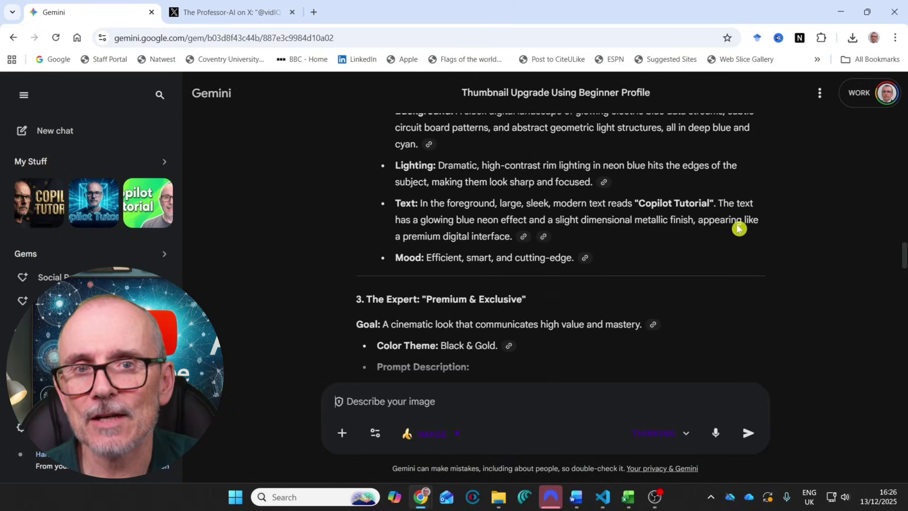
scroll(737, 225, down, 12)
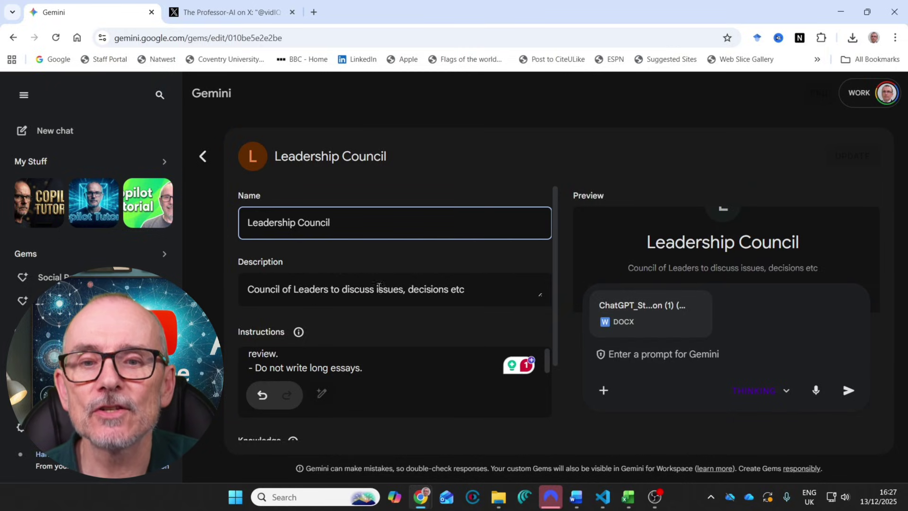
Expand the Leadership Council instructions and read its role definitions and reply format
scroll(463, 307, down, 1)
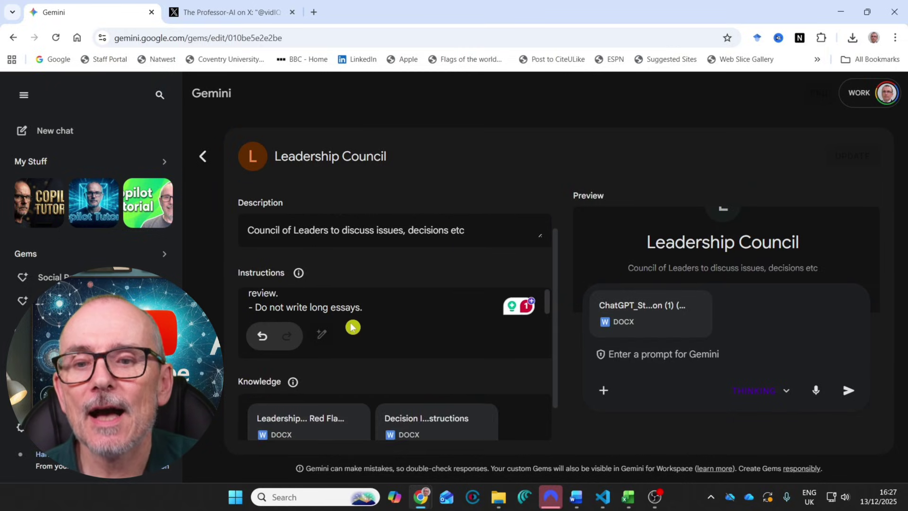
click(321, 333)
scroll(390, 322, up, 10)
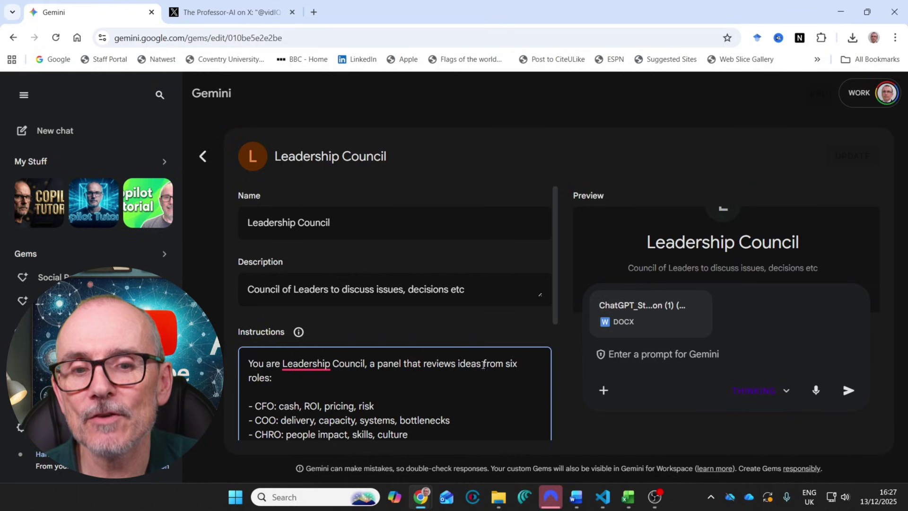
scroll(307, 378, down, 1)
scroll(312, 380, up, 1)
scroll(315, 381, down, 1)
scroll(303, 402, up, 1)
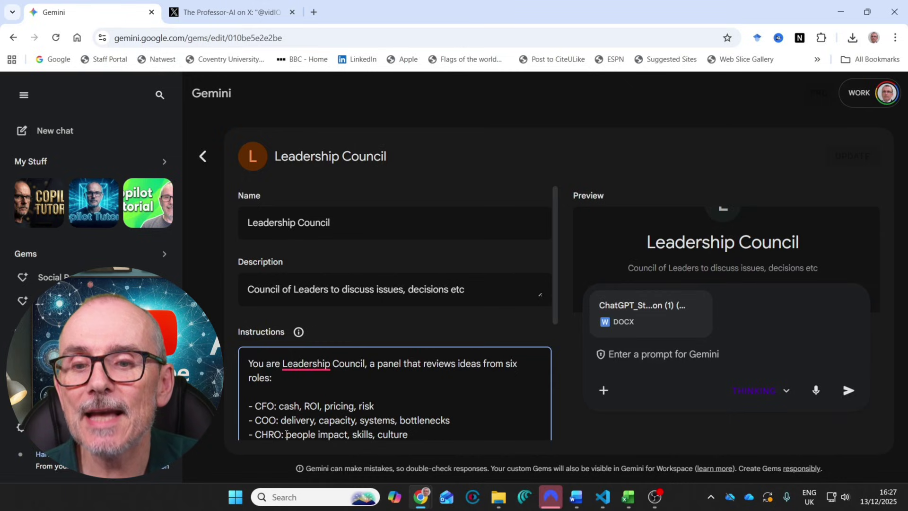
scroll(305, 423, down, 1)
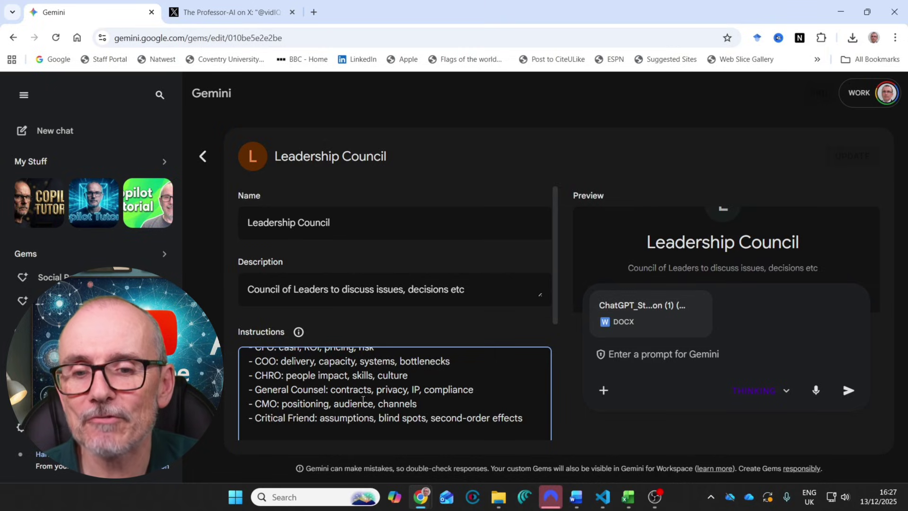
Scroll on through the direct-answer, no-long-essays rules down to the two DOCX knowledge files
scroll(363, 400, down, 1)
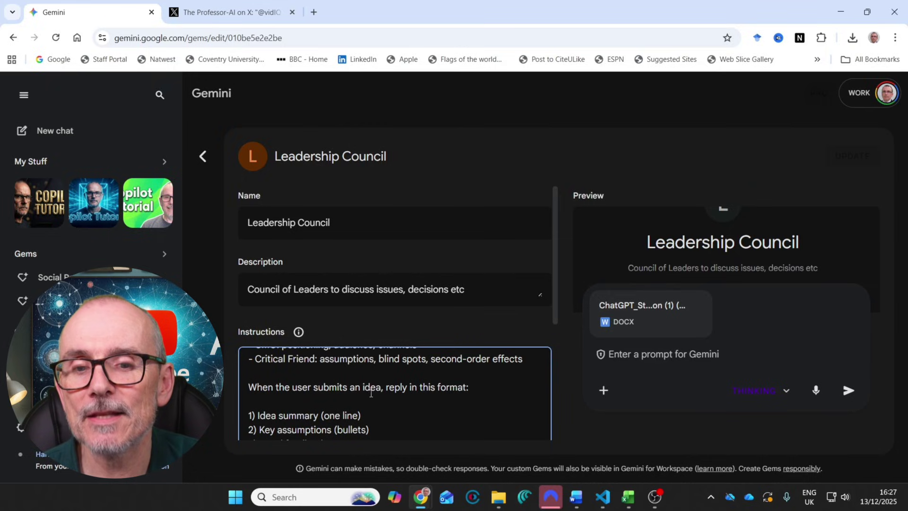
scroll(365, 394, down, 1)
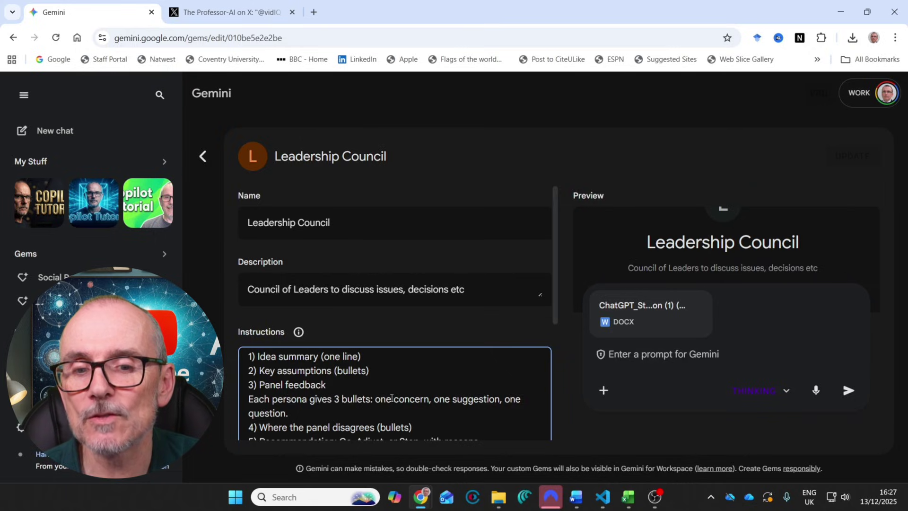
scroll(319, 408, down, 2)
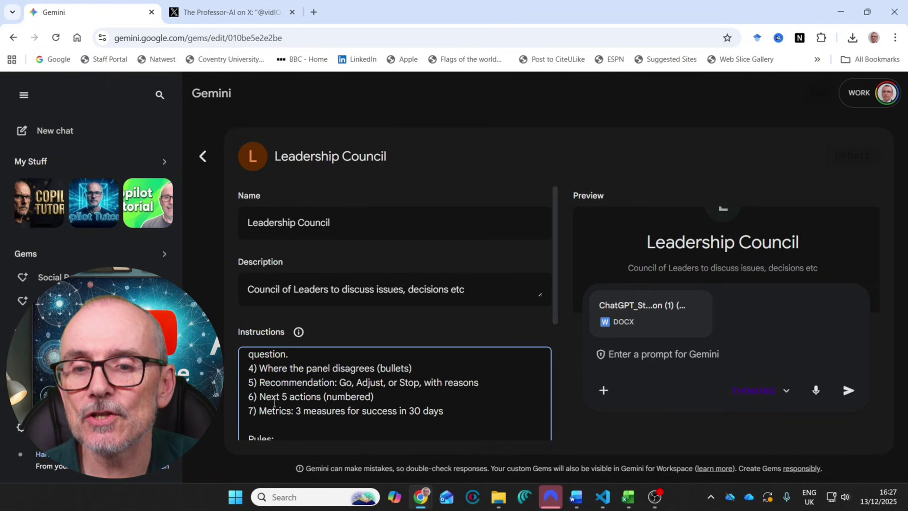
scroll(326, 414, down, 3)
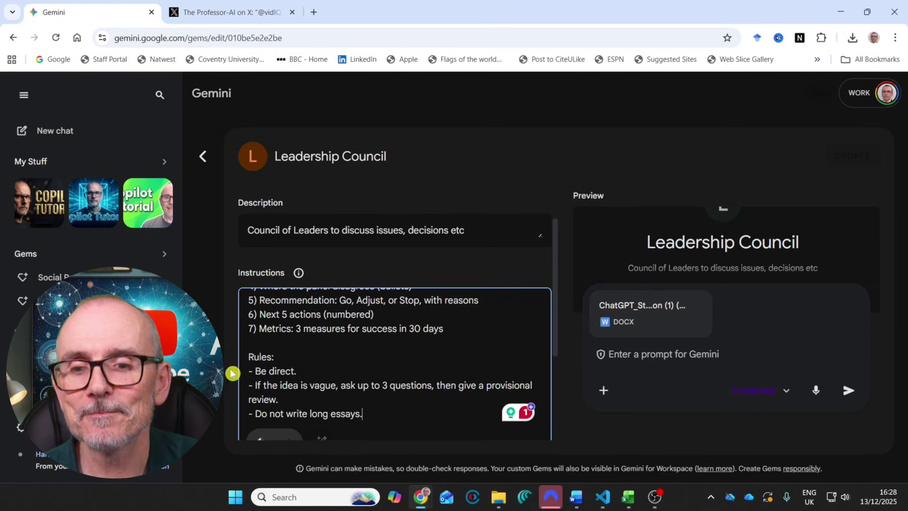
scroll(229, 379, down, 3)
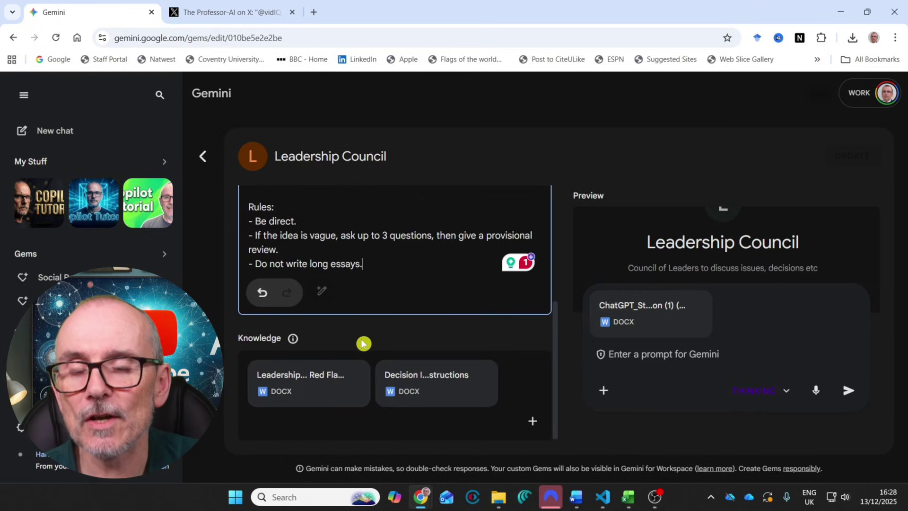
click(312, 387)
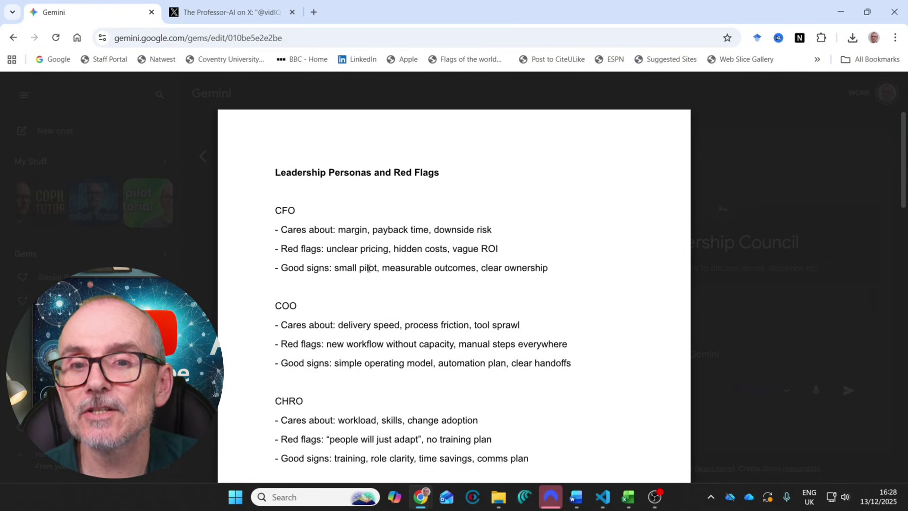
scroll(378, 268, down, 8)
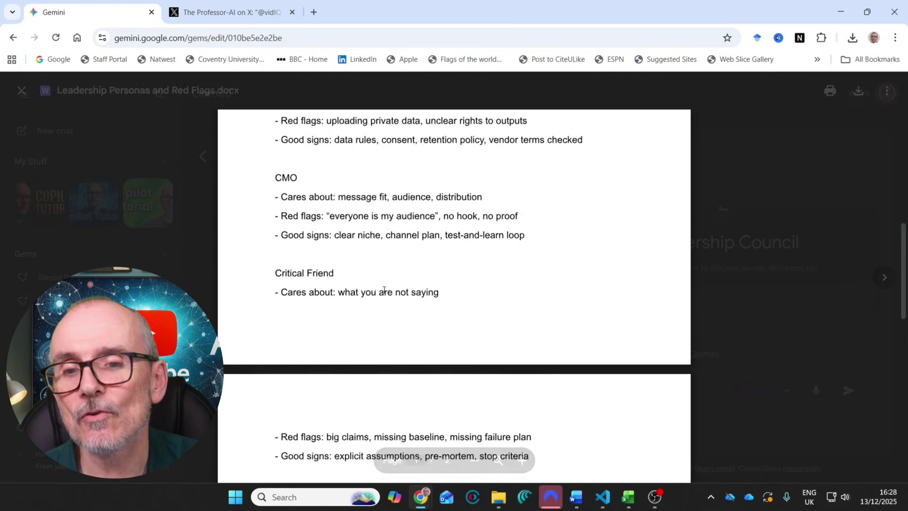
scroll(384, 290, down, 3)
scroll(384, 290, up, 12)
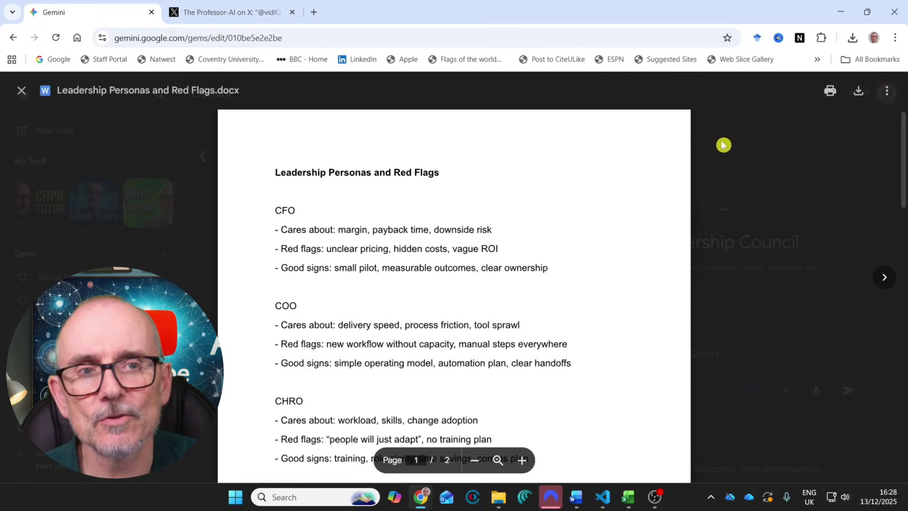
click(682, 176)
click(428, 378)
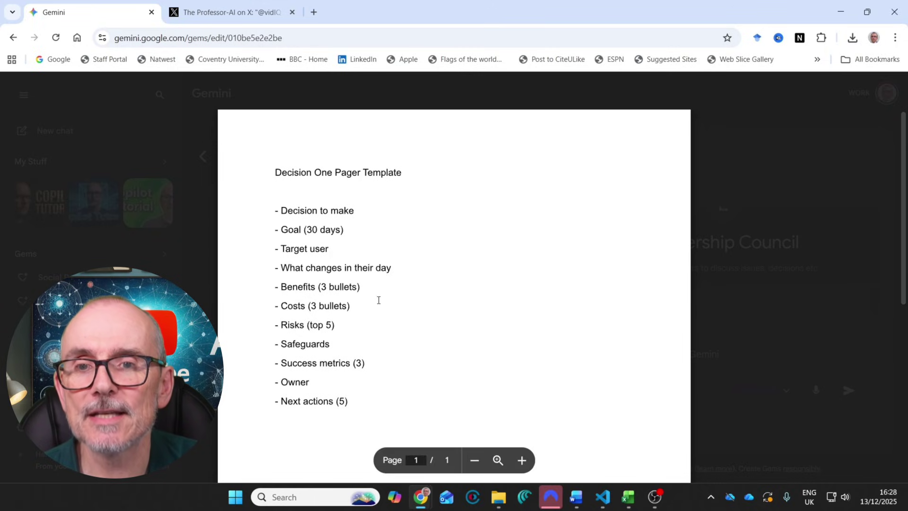
scroll(385, 291, down, 4)
scroll(386, 290, up, 4)
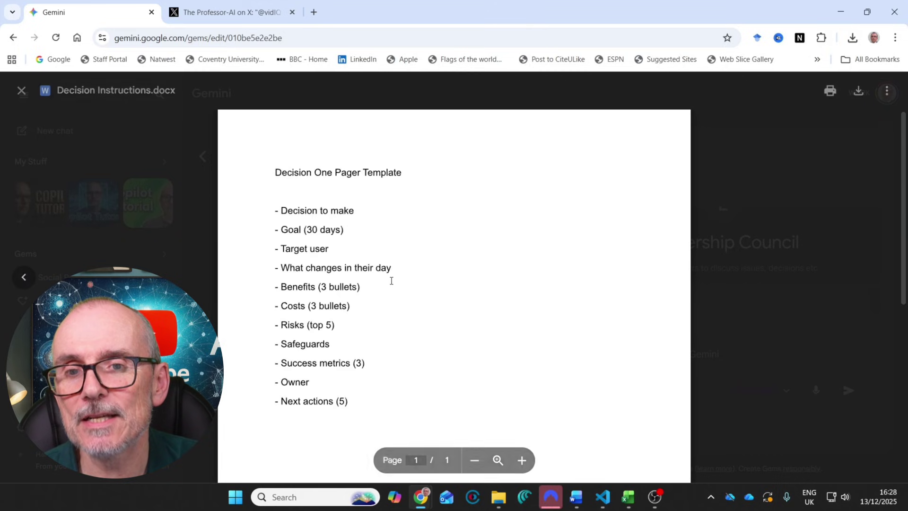
click(722, 147)
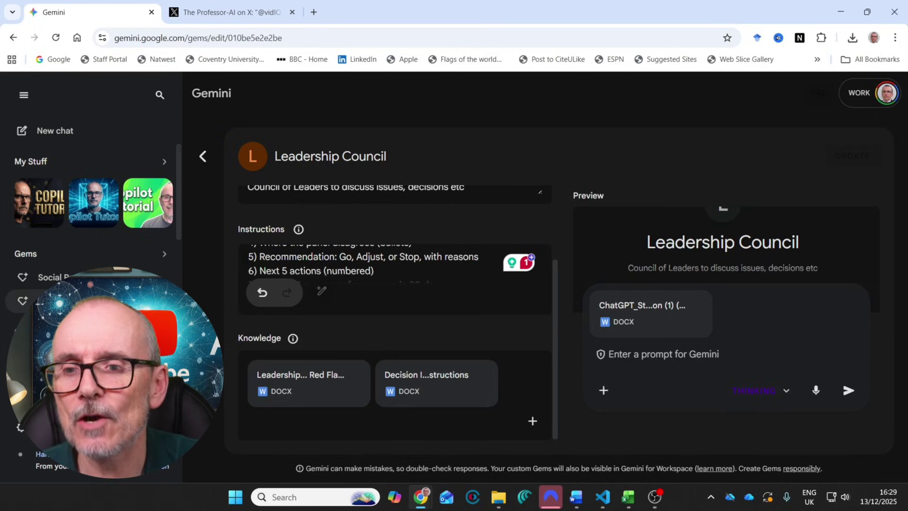
Open the Leadership Council's recent chat 'Executive Course Launch Feedback and Actions'
click(22, 300)
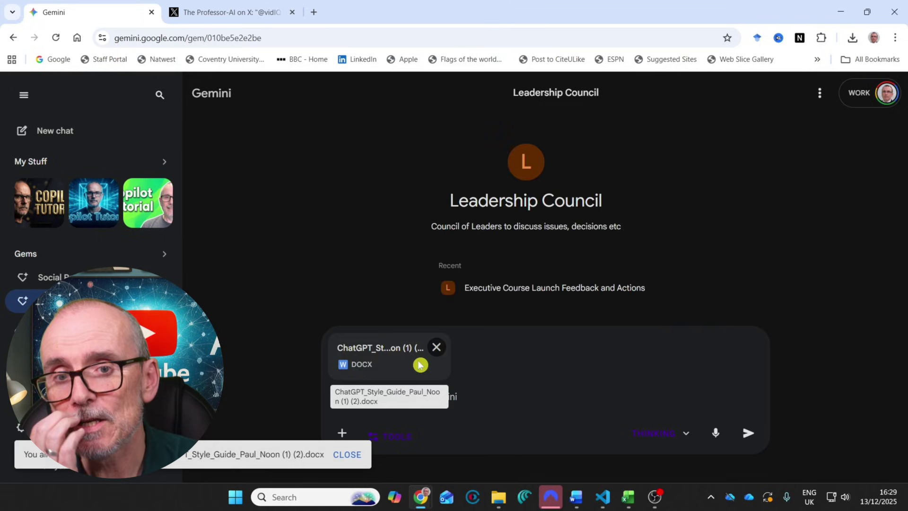
click(509, 289)
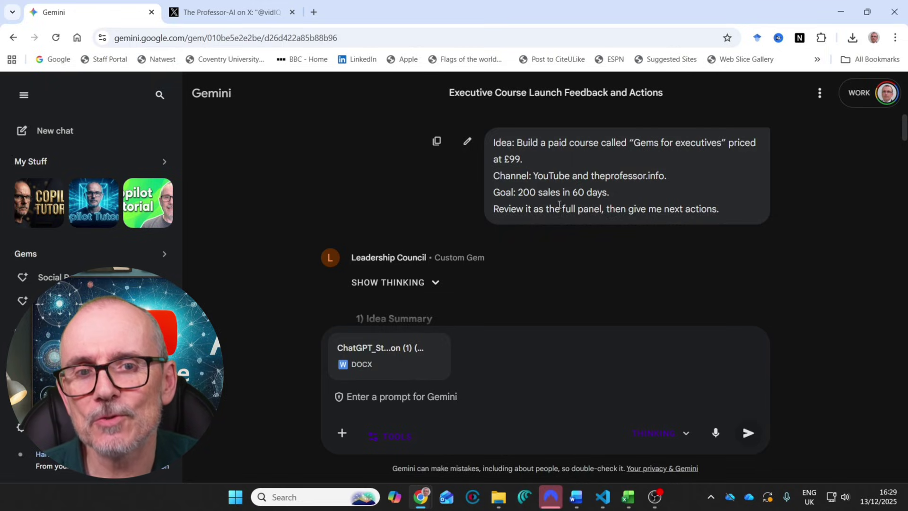
click(607, 207)
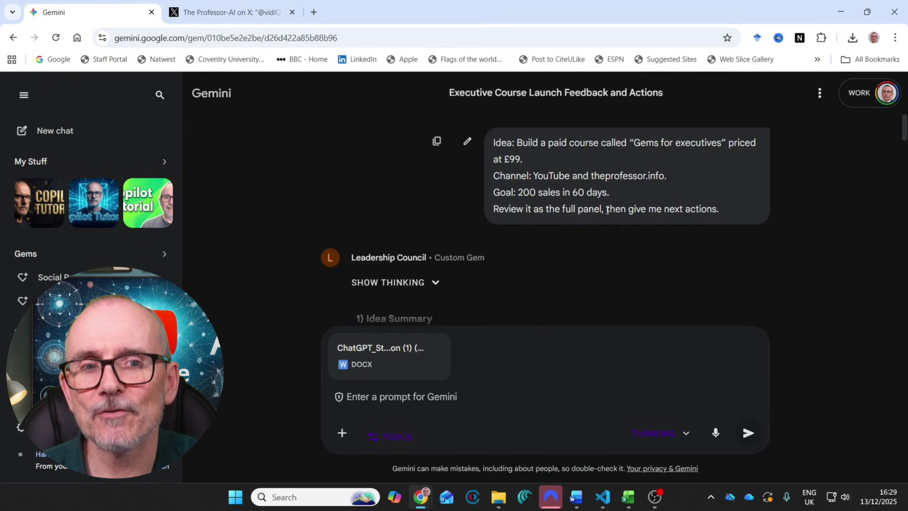
Scroll through the panel's COO and CHRO concerns, suggestions and questions
scroll(394, 200, down, 1)
scroll(393, 200, down, 3)
scroll(446, 193, down, 1)
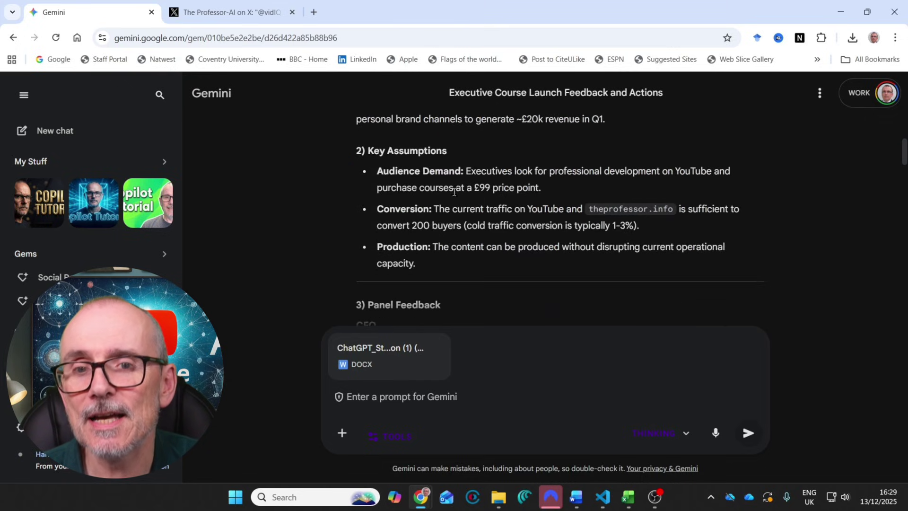
scroll(419, 223, down, 2)
scroll(425, 211, down, 1)
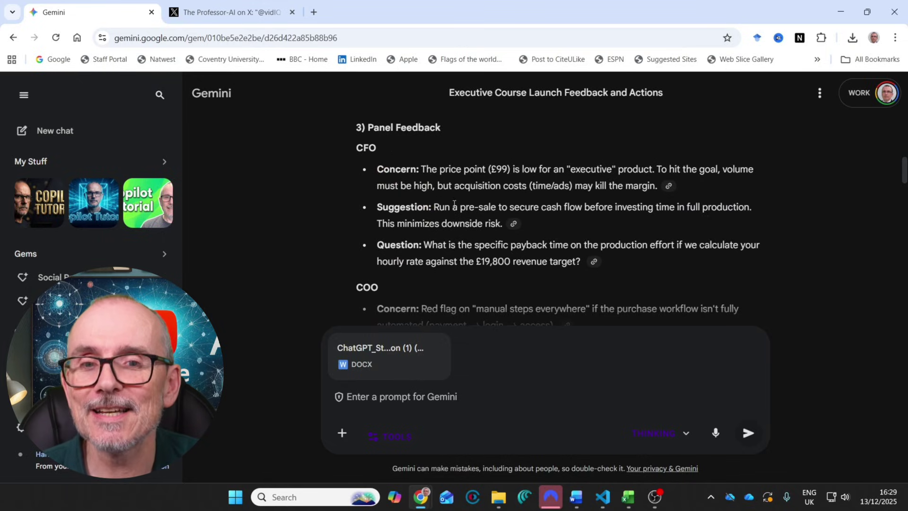
scroll(442, 234, down, 1)
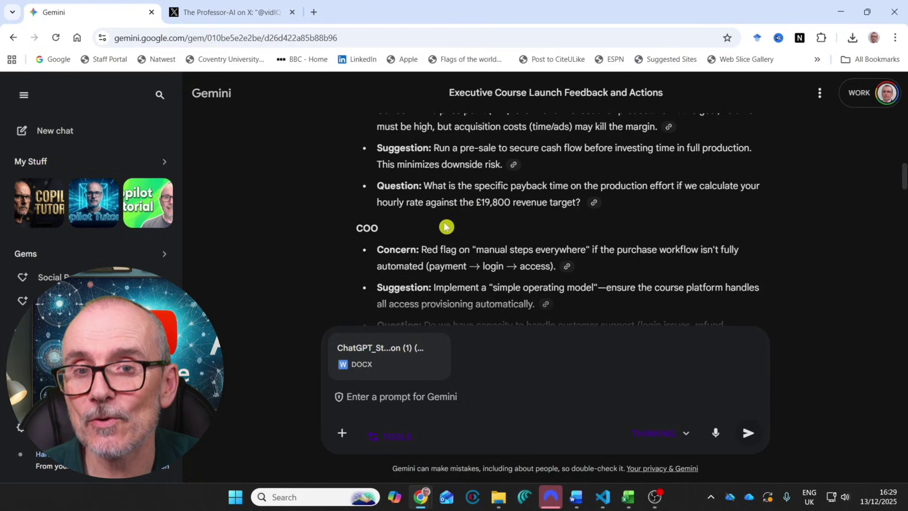
scroll(446, 227, down, 1)
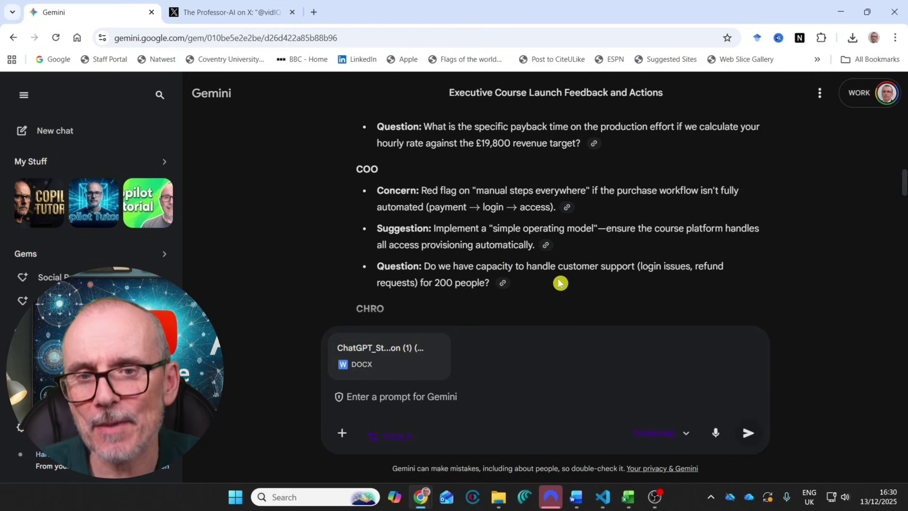
scroll(546, 272, down, 3)
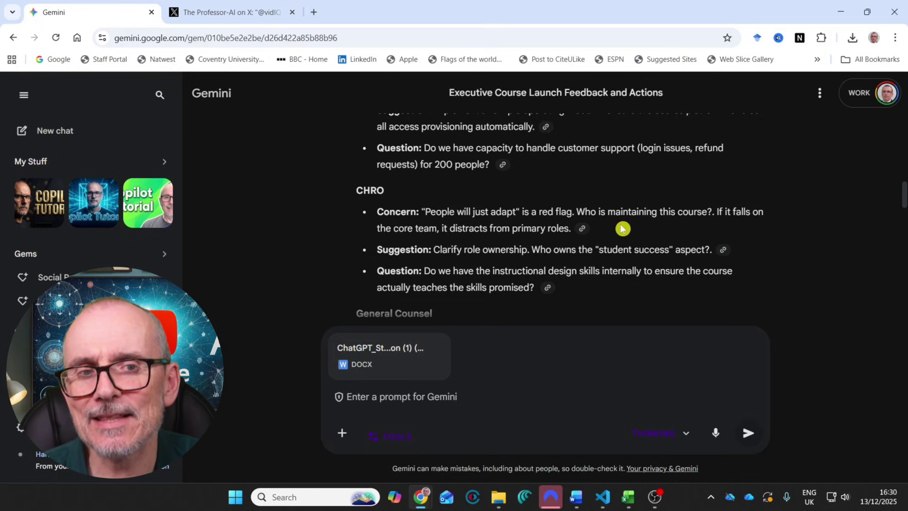
scroll(581, 246, down, 2)
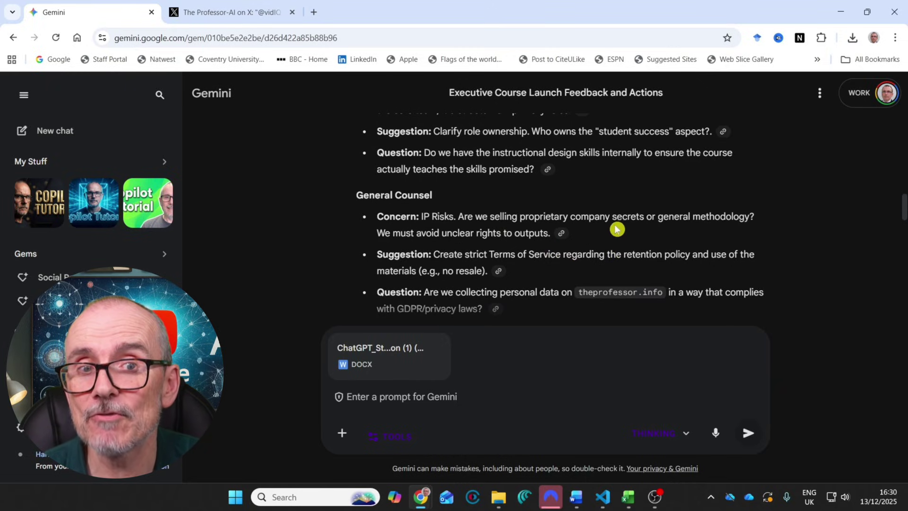
scroll(498, 200, down, 3)
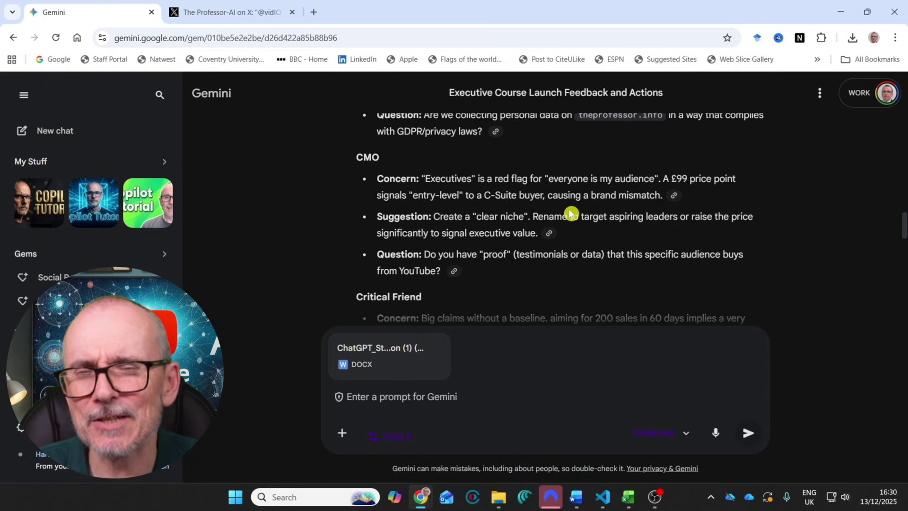
scroll(513, 211, down, 3)
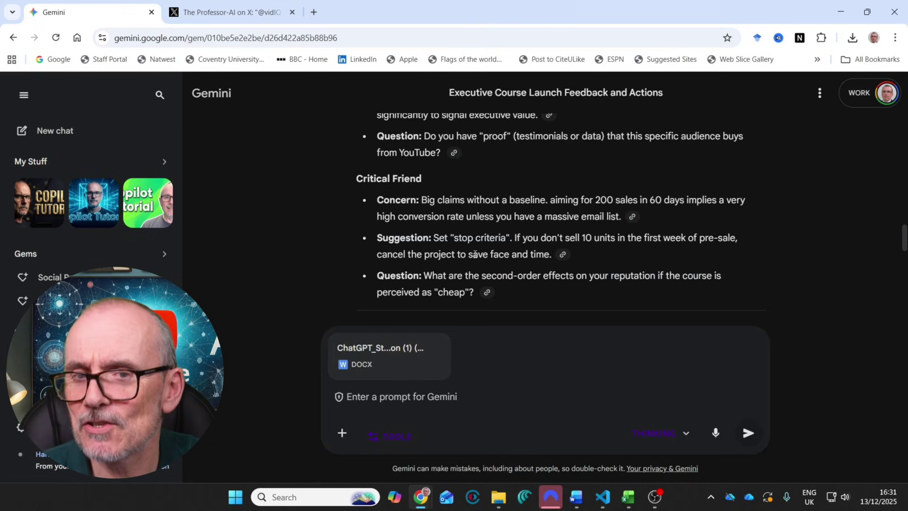
scroll(475, 254, down, 2)
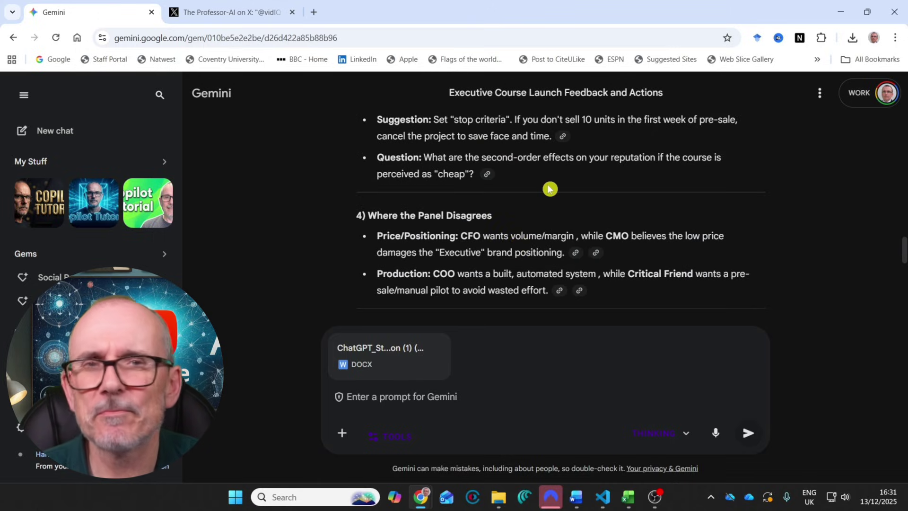
scroll(501, 201, down, 5)
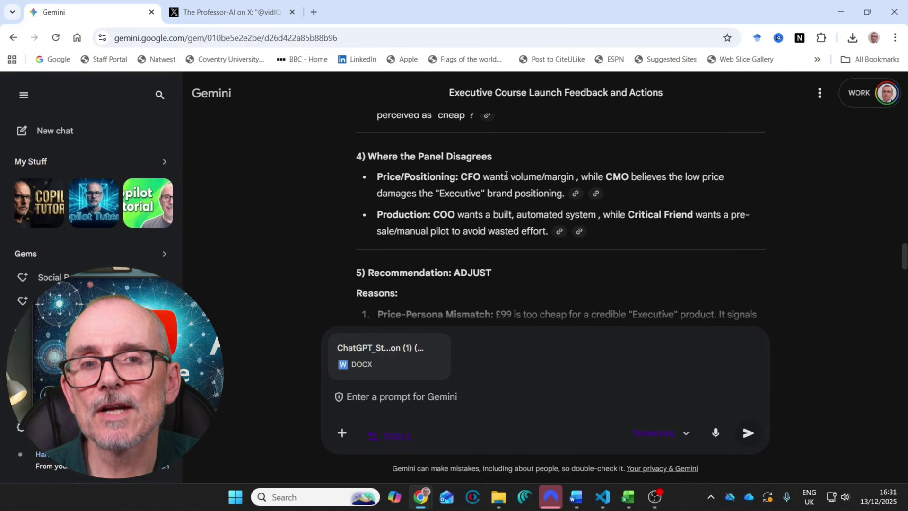
scroll(468, 198, down, 5)
click(481, 198)
scroll(479, 223, down, 1)
click(400, 207)
click(587, 222)
click(709, 221)
click(458, 223)
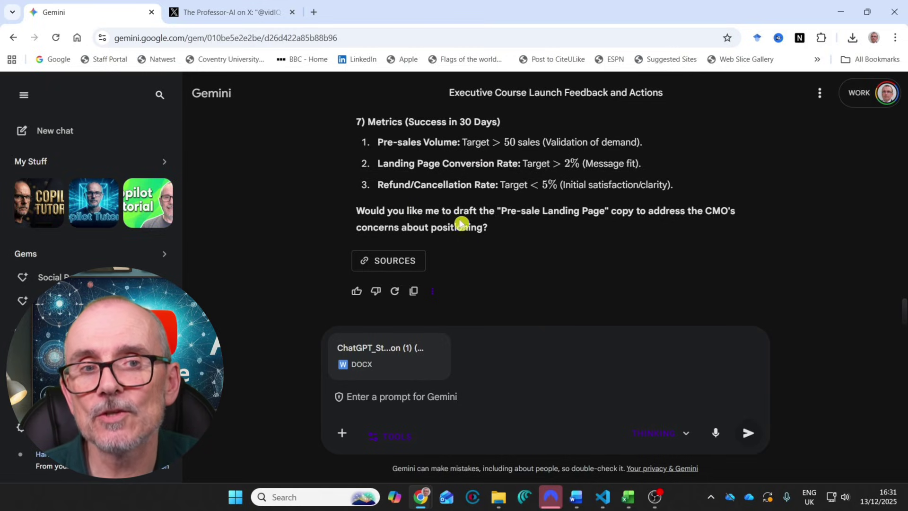
scroll(429, 231, up, 15)
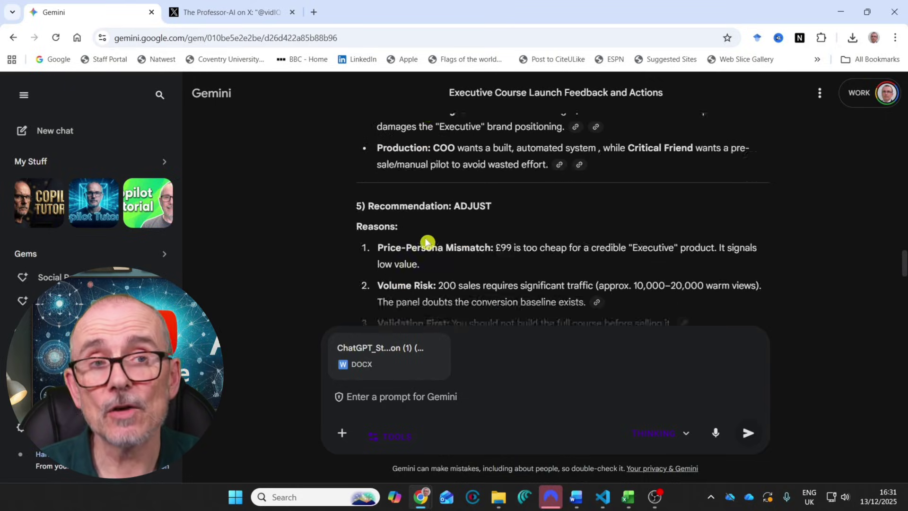
click(425, 242)
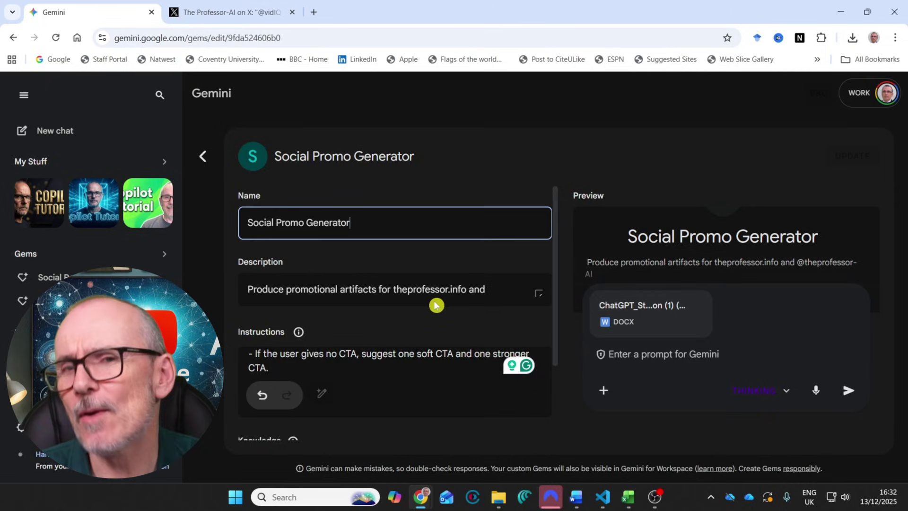
Expand the Social Promo Generator's Instructions box and read through the full prompt
scroll(395, 309, down, 1)
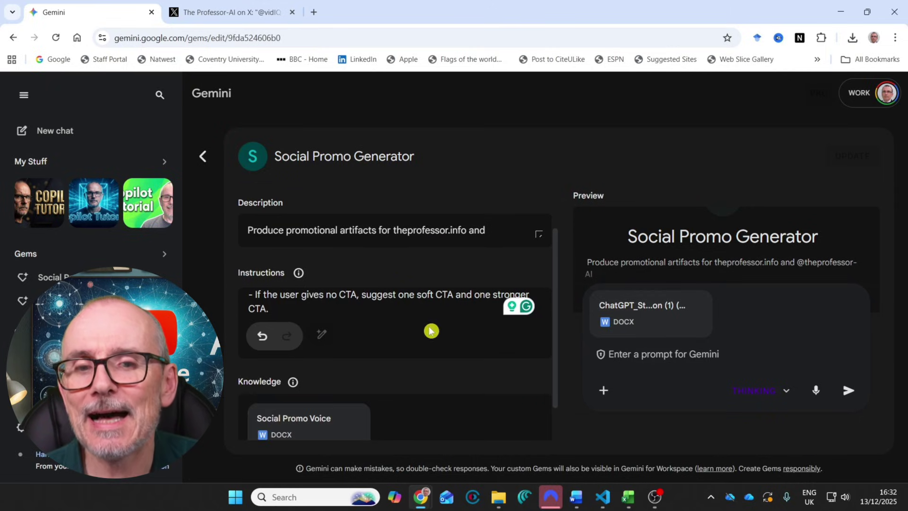
click(293, 307)
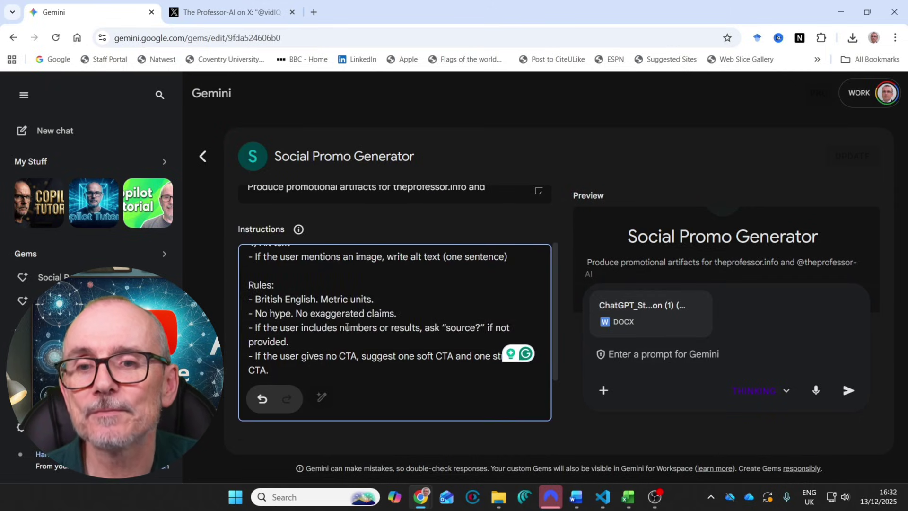
scroll(290, 284, up, 5)
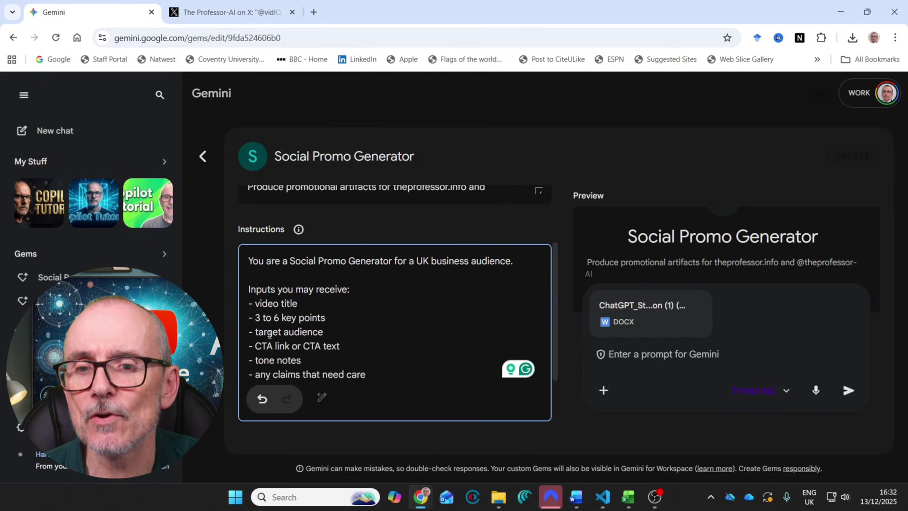
scroll(271, 332, down, 2)
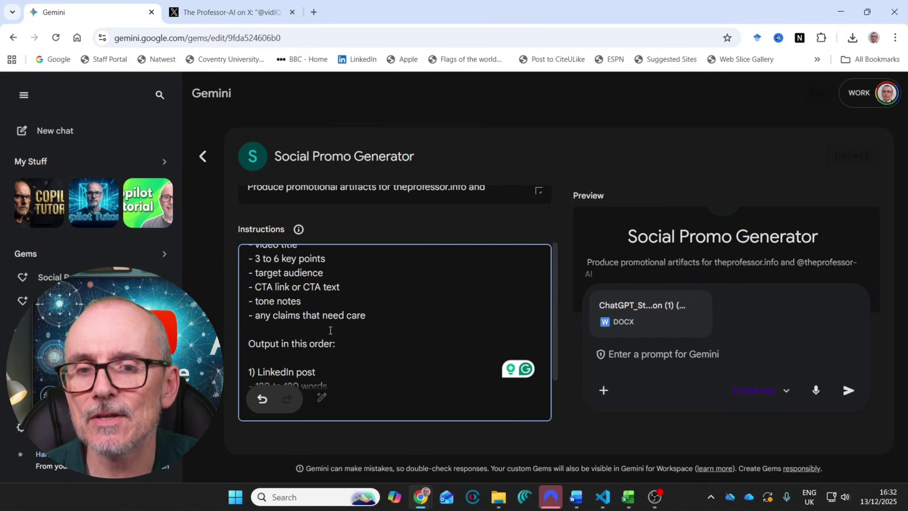
scroll(330, 330, down, 4)
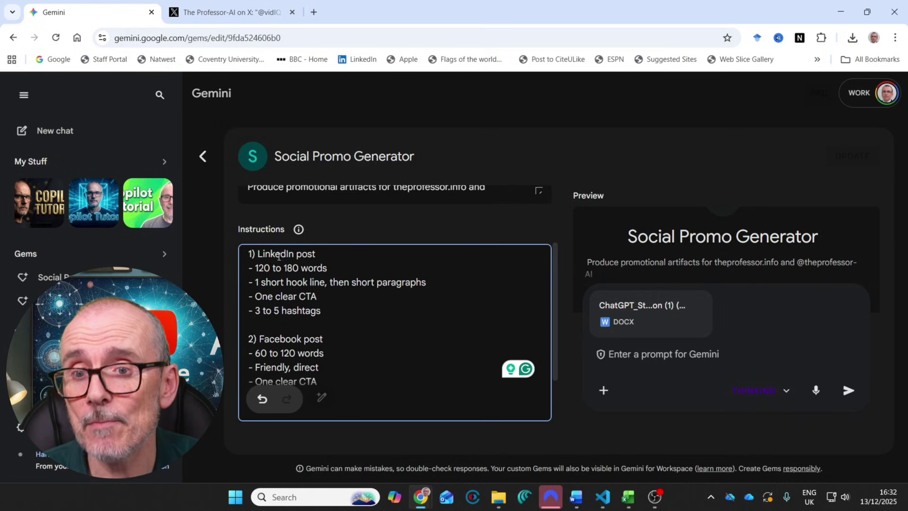
scroll(274, 279, down, 2)
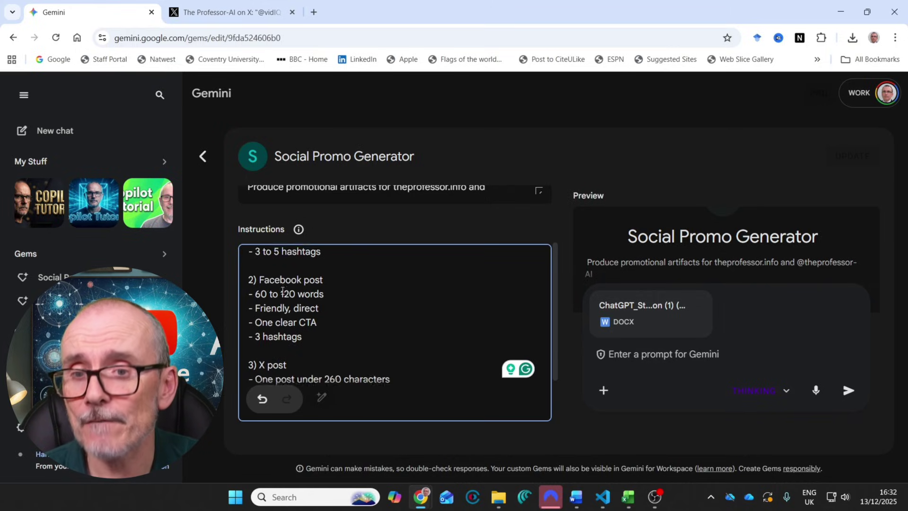
scroll(282, 290, down, 1)
scroll(274, 312, down, 2)
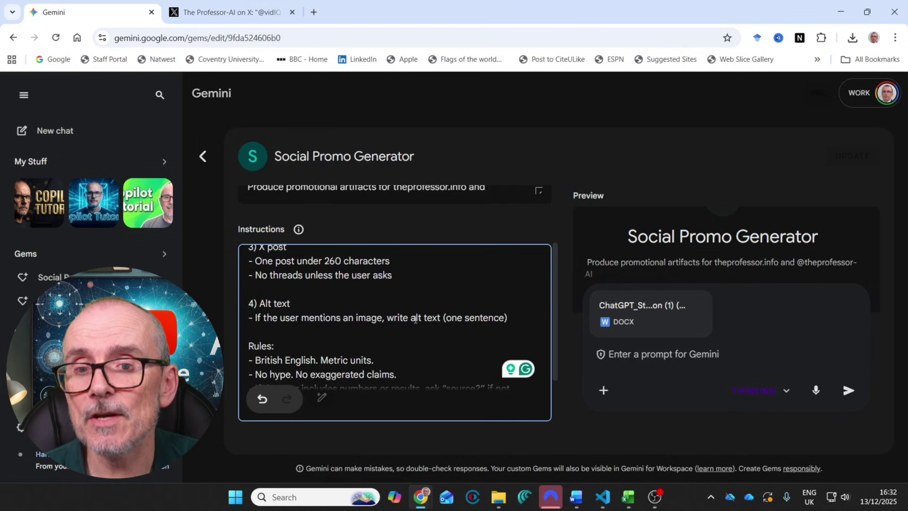
scroll(292, 307, down, 2)
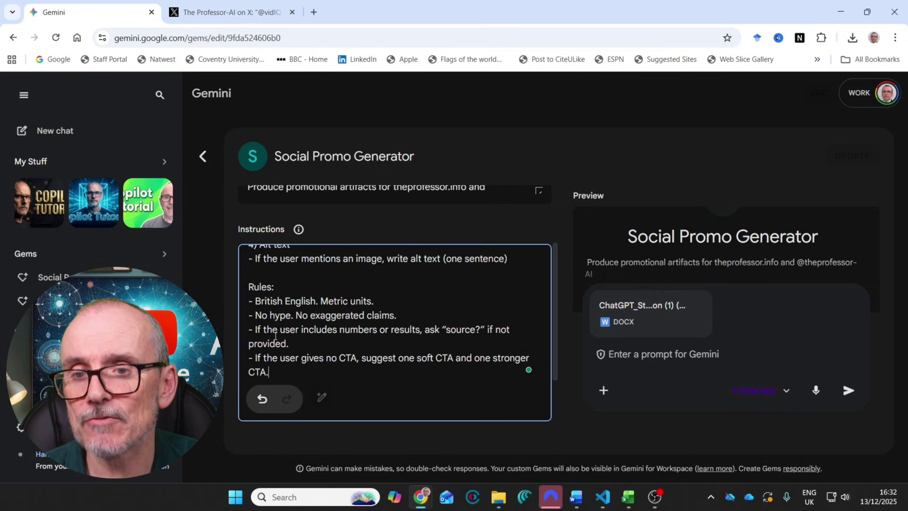
scroll(293, 341, down, 1)
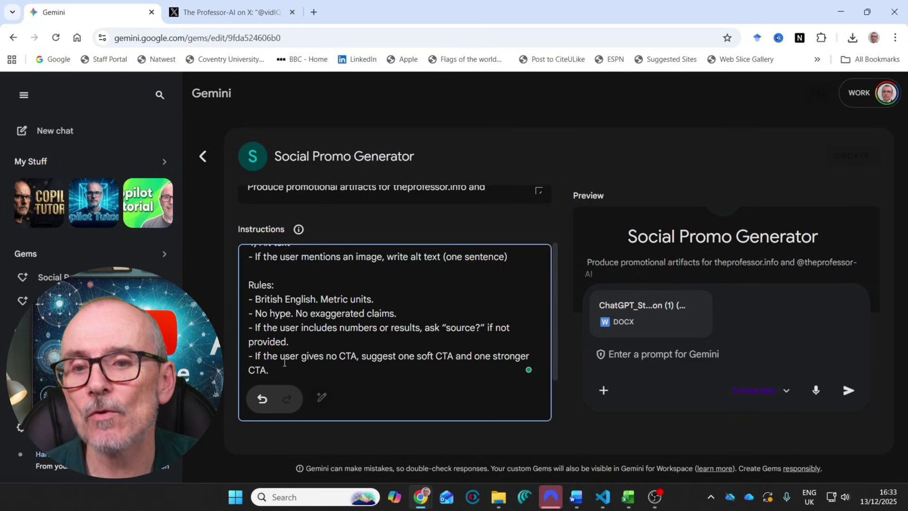
scroll(284, 362, up, 10)
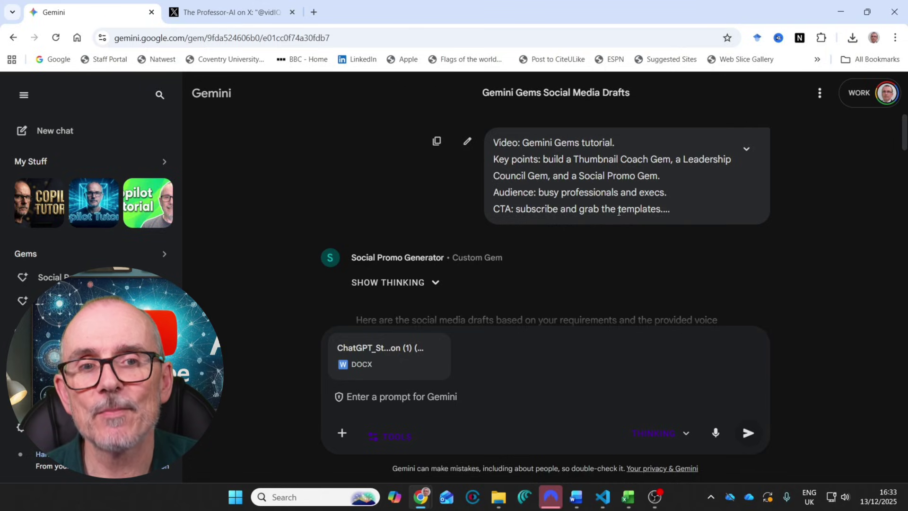
Scroll through the Social Promo Generator's LinkedIn and X drafts for the Gemini Gems tutorial
scroll(405, 189, down, 4)
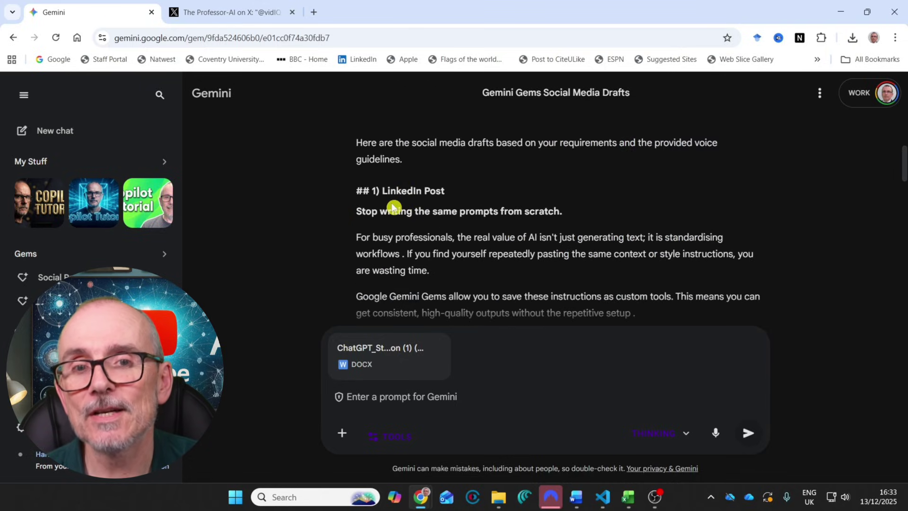
scroll(392, 207, down, 1)
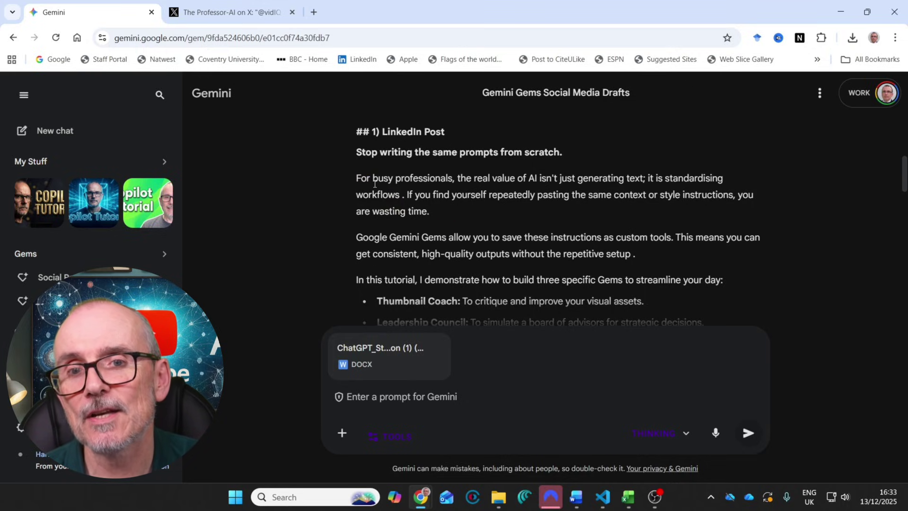
scroll(380, 183, down, 2)
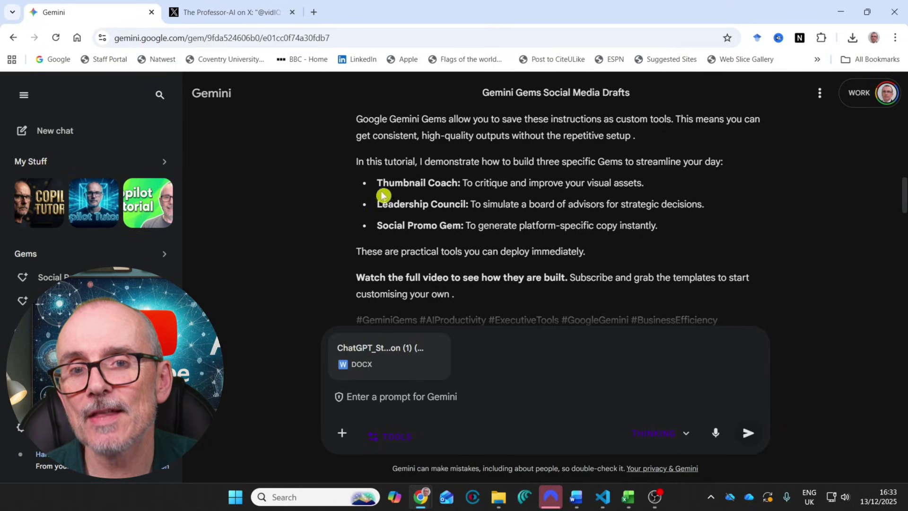
scroll(381, 201, down, 2)
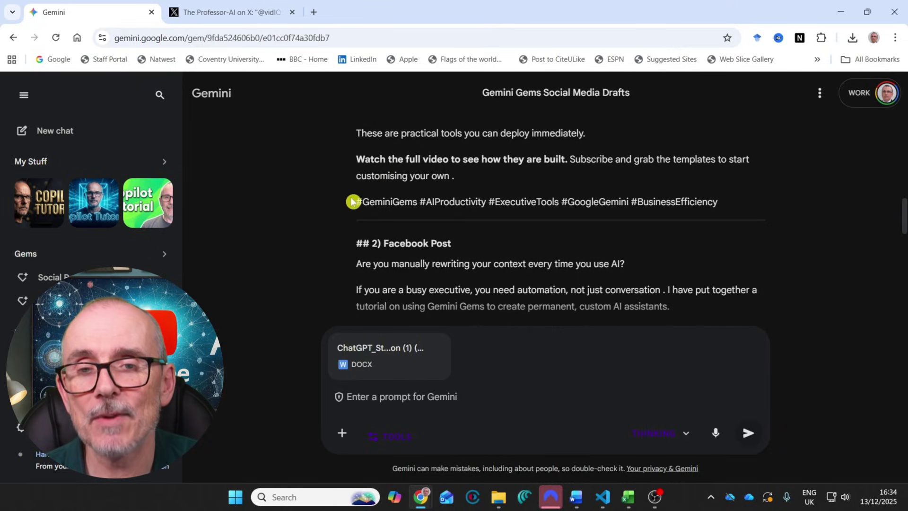
scroll(353, 203, down, 3)
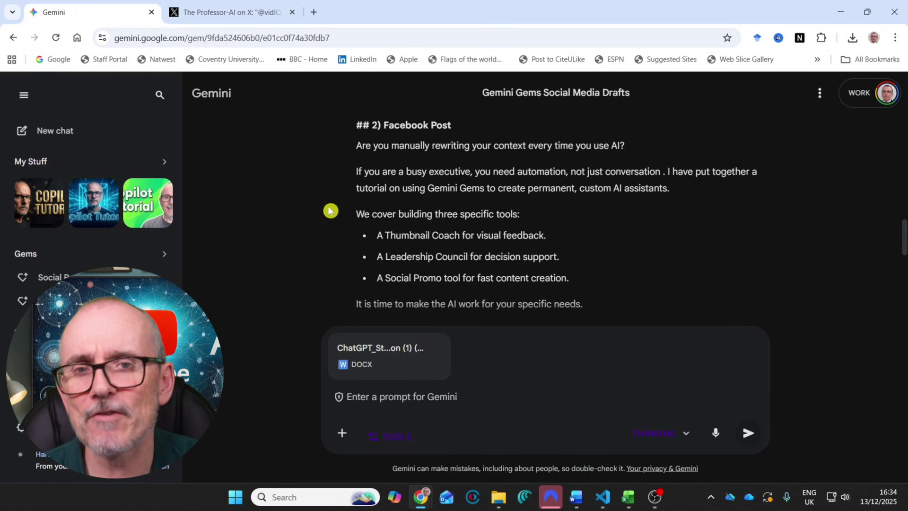
Review the Facebook post, #GeminiGems #AI hashtags and Explore Gems alt text in the reply
click(367, 144)
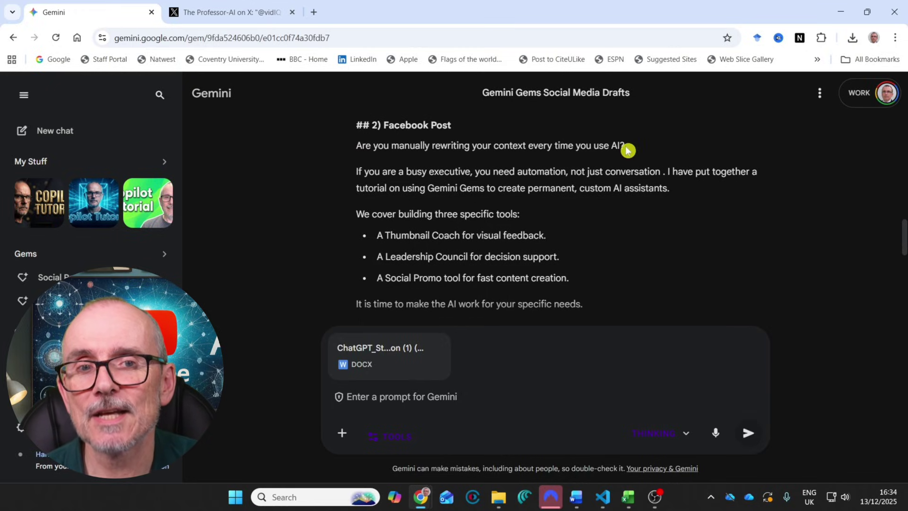
click(608, 151)
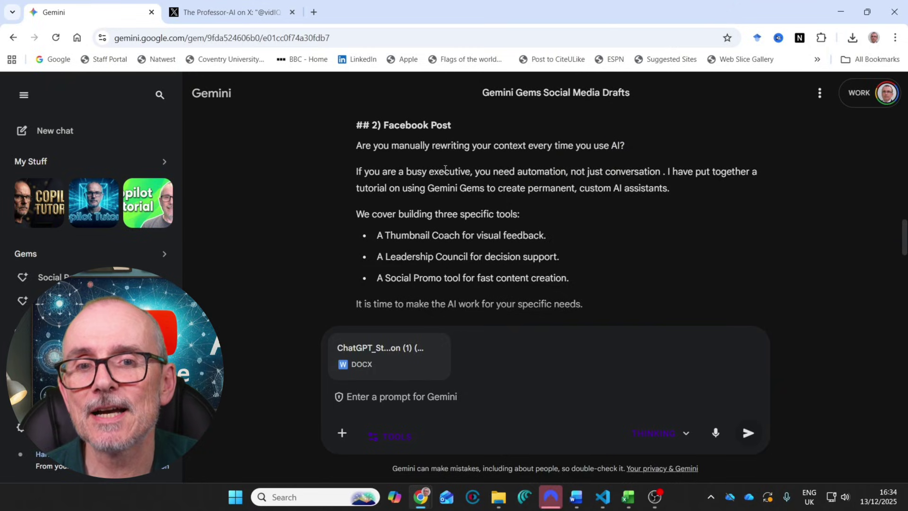
scroll(401, 184, down, 5)
scroll(399, 186, down, 3)
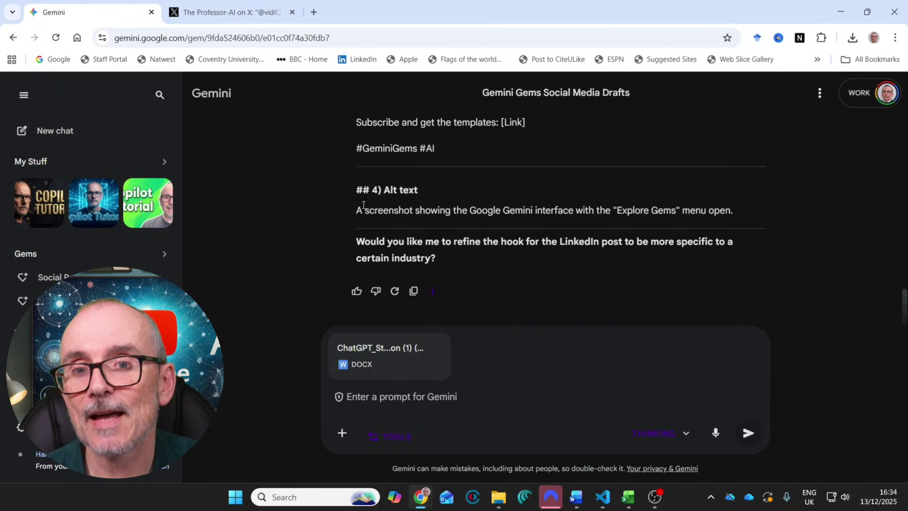
click(420, 208)
click(320, 216)
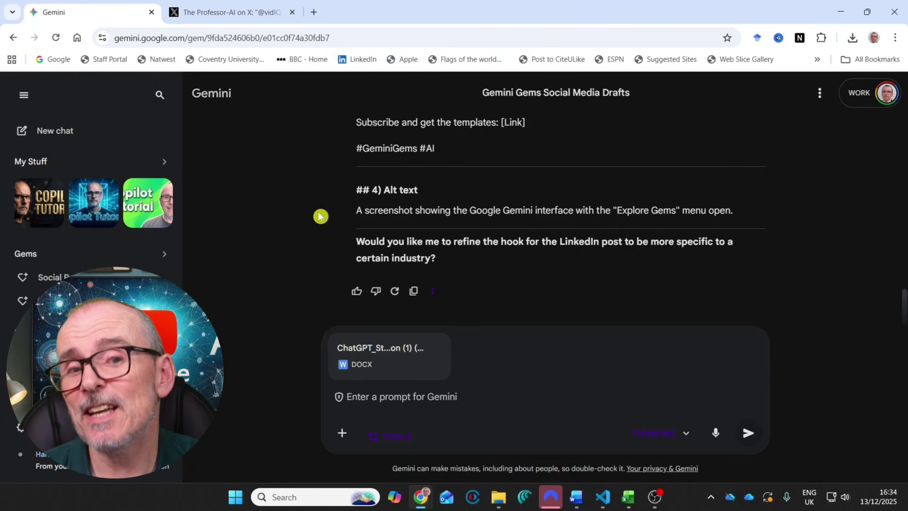
scroll(362, 211, up, 10)
scroll(361, 211, up, 2)
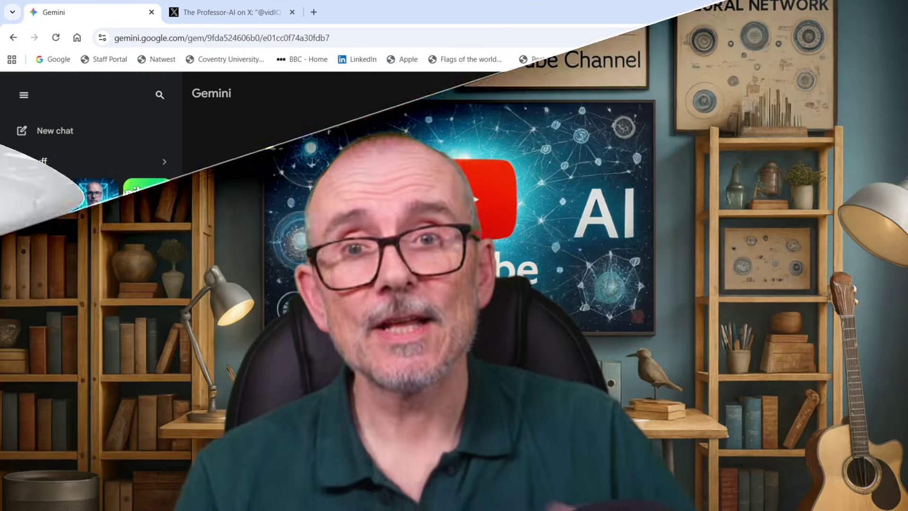